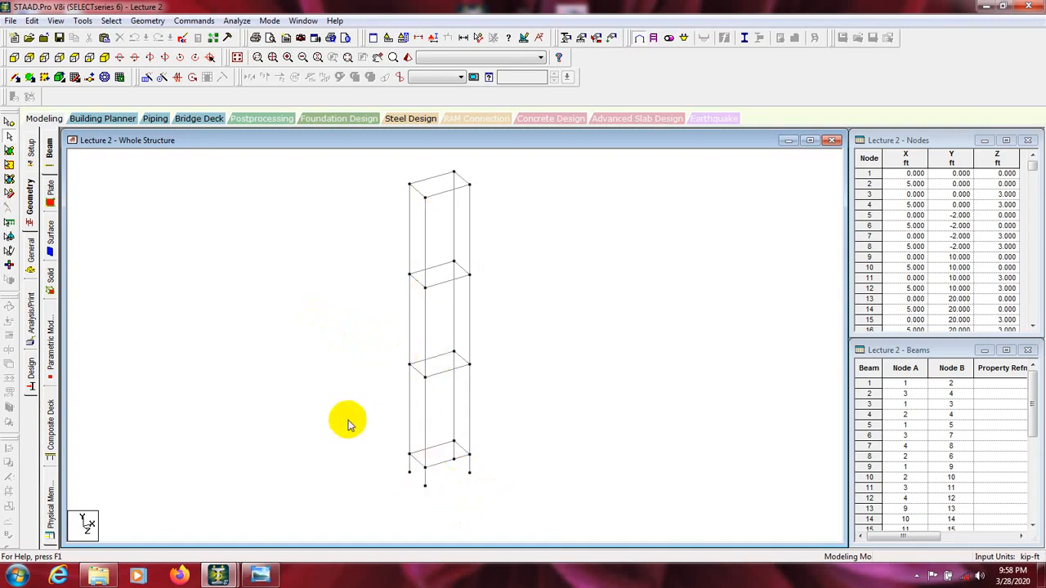
# Step: Switch to the front view, select the columns of the lowest full storey with the beams cursor, and clear the selection
pyautogui.click(15, 58)
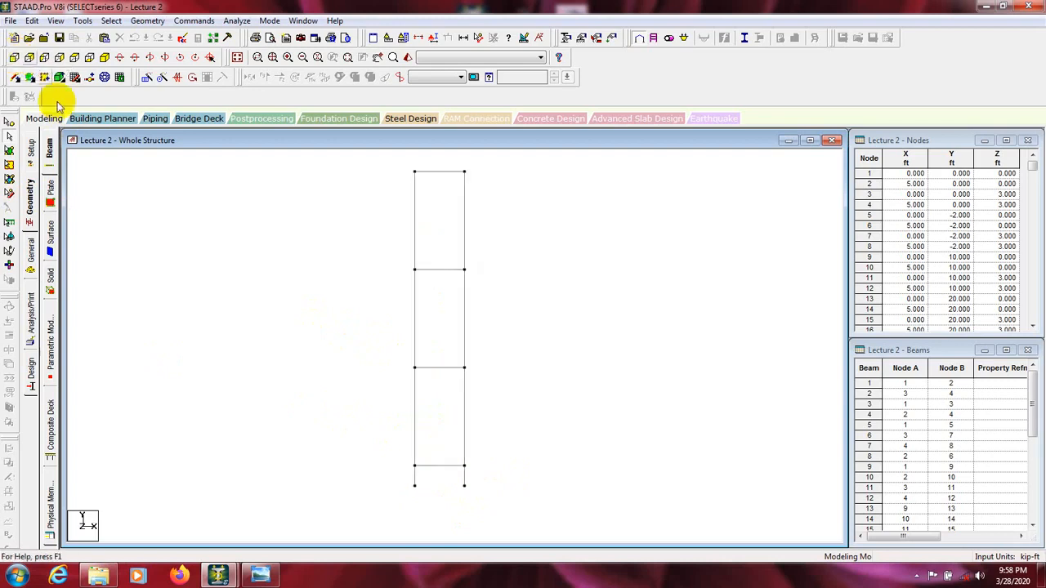
pyautogui.moveTo(509, 499); pyautogui.dragTo(509, 413, button='middle')
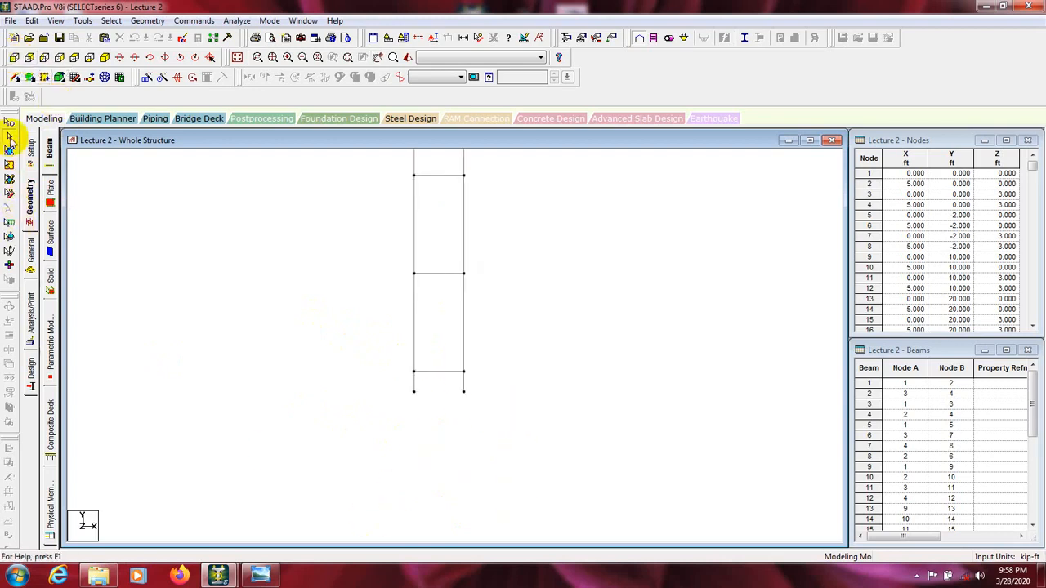
pyautogui.click(9, 123)
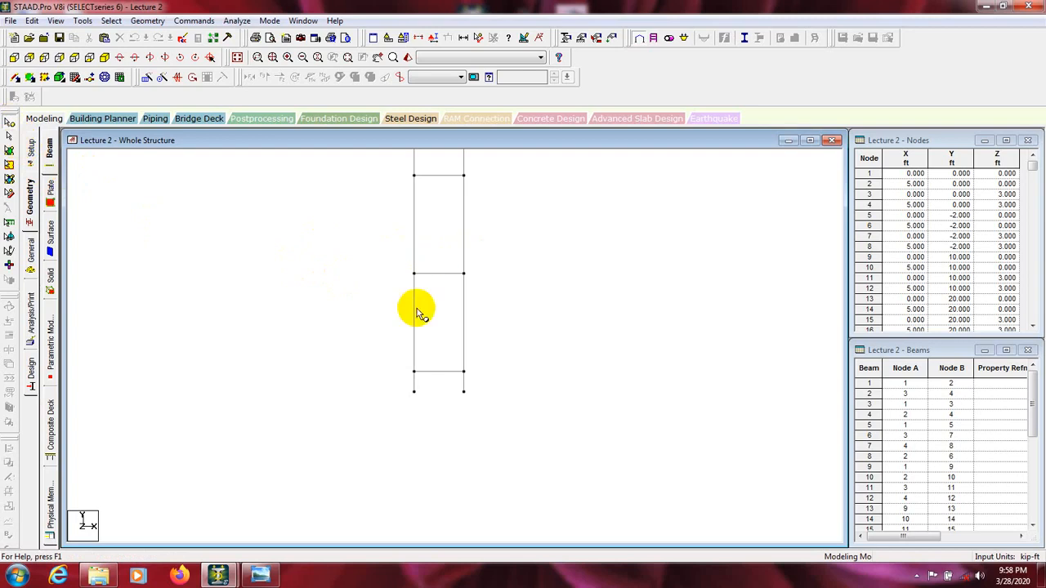
pyautogui.click(9, 138)
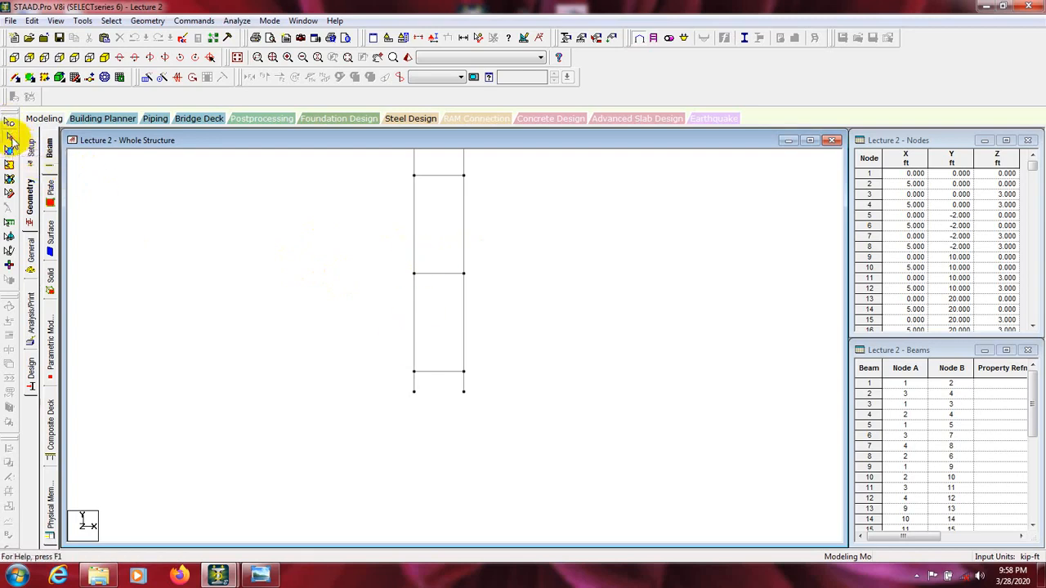
pyautogui.click(414, 246)
pyautogui.moveTo(447, 250); pyautogui.dragTo(352, 356)
pyautogui.click(501, 342)
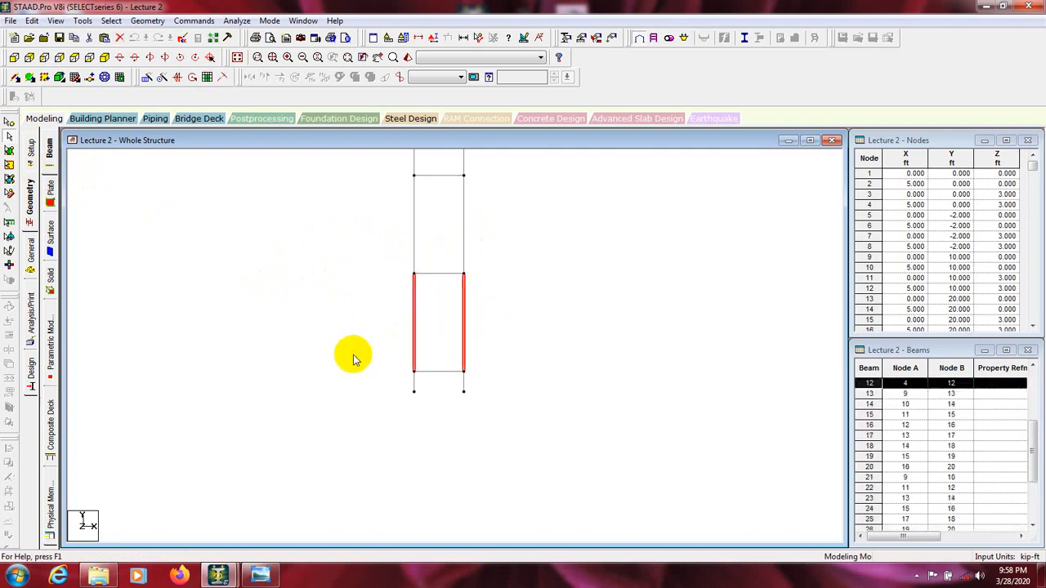
pyautogui.click(327, 338)
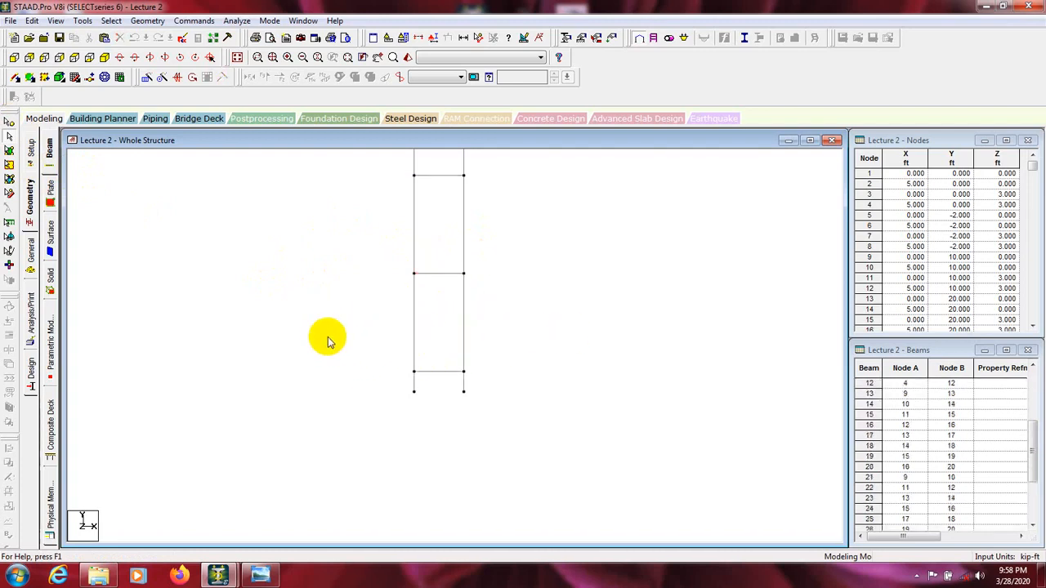
# Step: Try the nodes cursor by window-selecting nodes at different floor levels of the frame
pyautogui.click(10, 123)
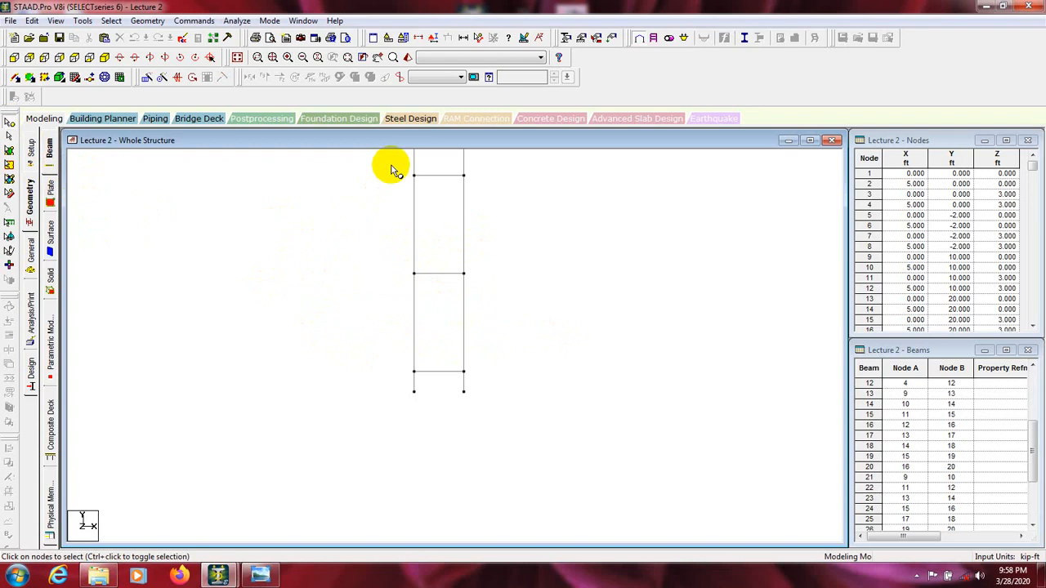
pyautogui.moveTo(397, 169); pyautogui.dragTo(458, 227)
pyautogui.moveTo(458, 228); pyautogui.dragTo(449, 335, button='middle')
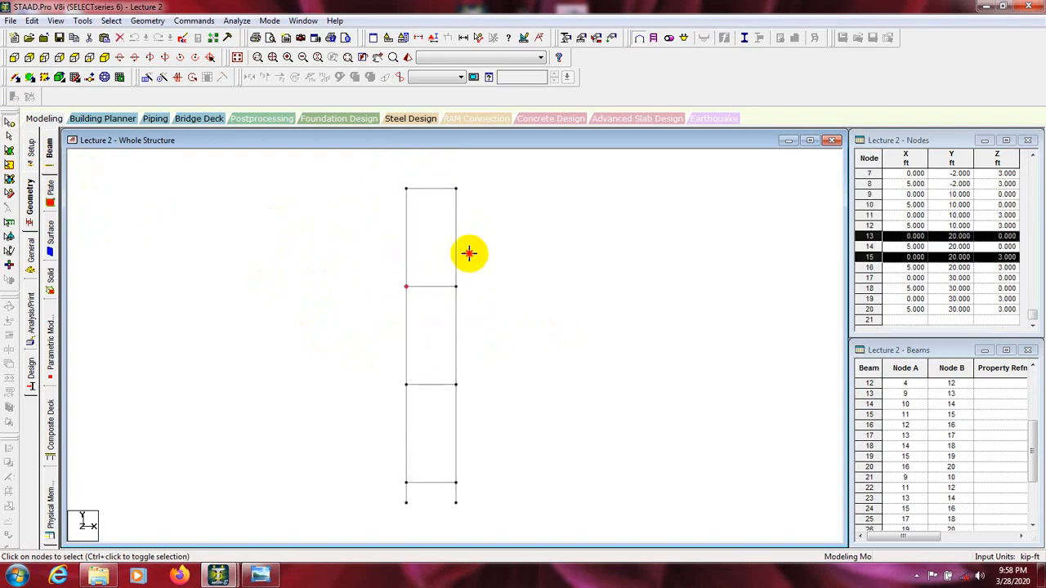
pyautogui.moveTo(472, 253); pyautogui.dragTo(439, 320)
pyautogui.moveTo(470, 178); pyautogui.dragTo(449, 214)
pyautogui.moveTo(526, 297); pyautogui.dragTo(540, 203, button='middle')
pyautogui.moveTo(482, 398); pyautogui.dragTo(443, 448)
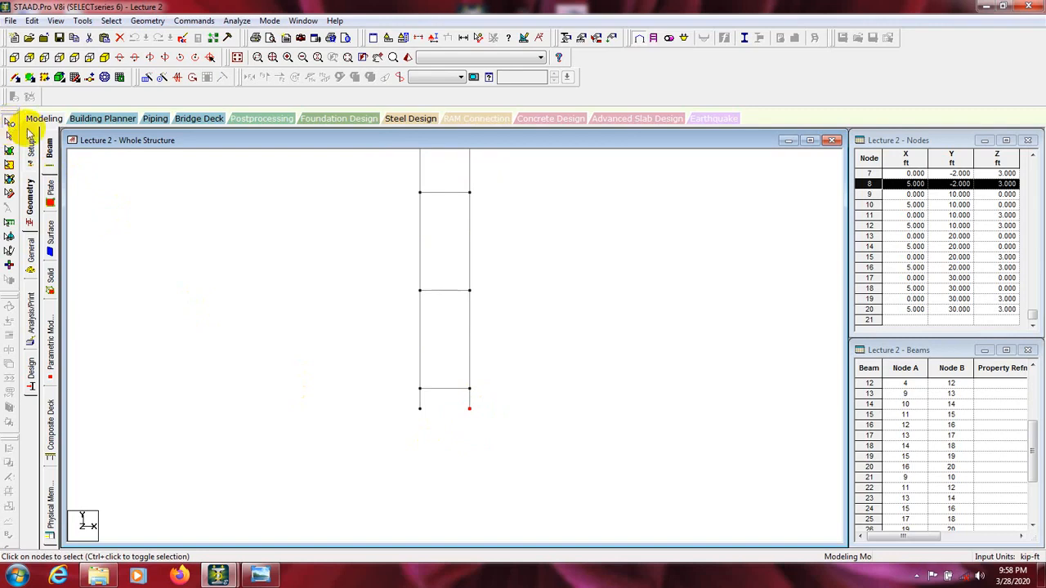
# Step: Select the nodes at the column bases and create a fixed support
pyautogui.click(9, 124)
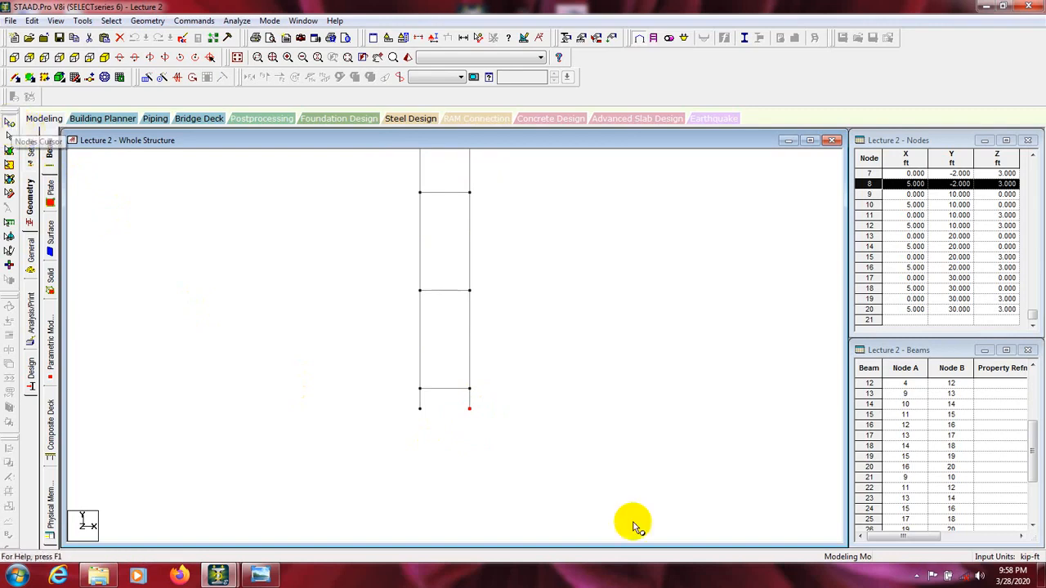
pyautogui.click(490, 405)
pyautogui.moveTo(410, 431); pyautogui.dragTo(385, 437)
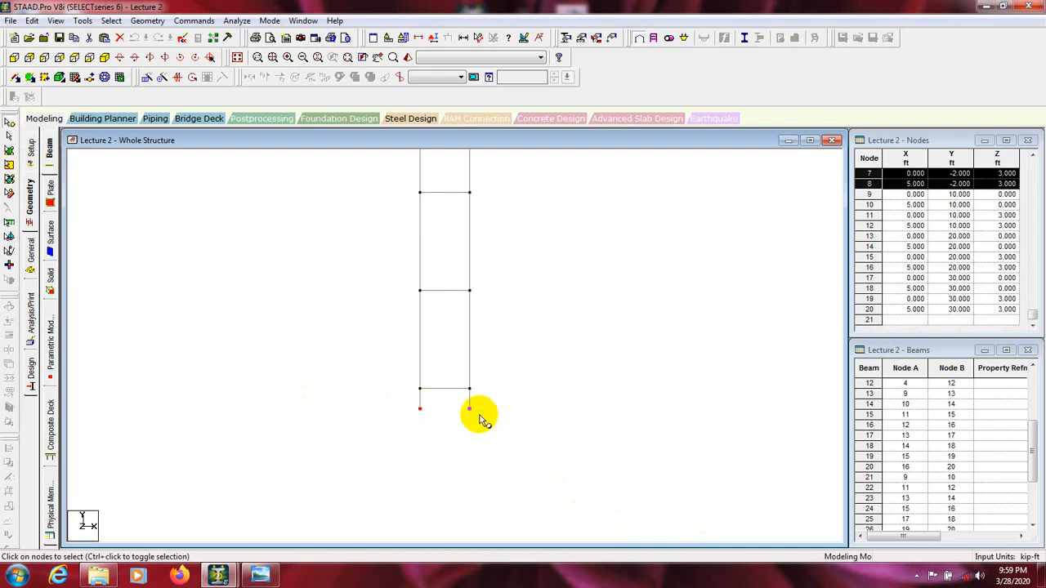
pyautogui.click(583, 40)
pyautogui.moveTo(105, 43); pyautogui.dragTo(626, 72)
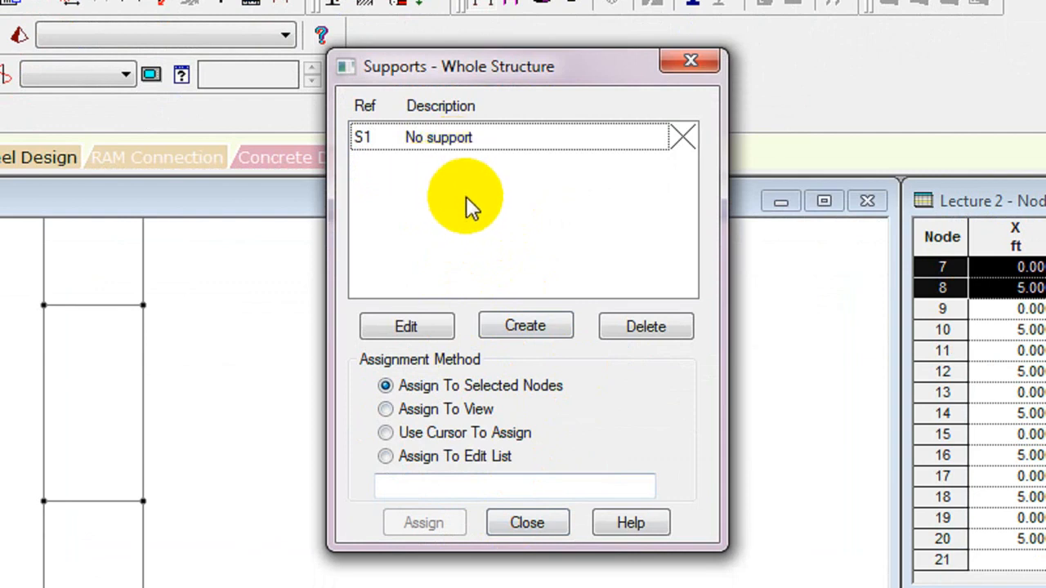
pyautogui.click(525, 325)
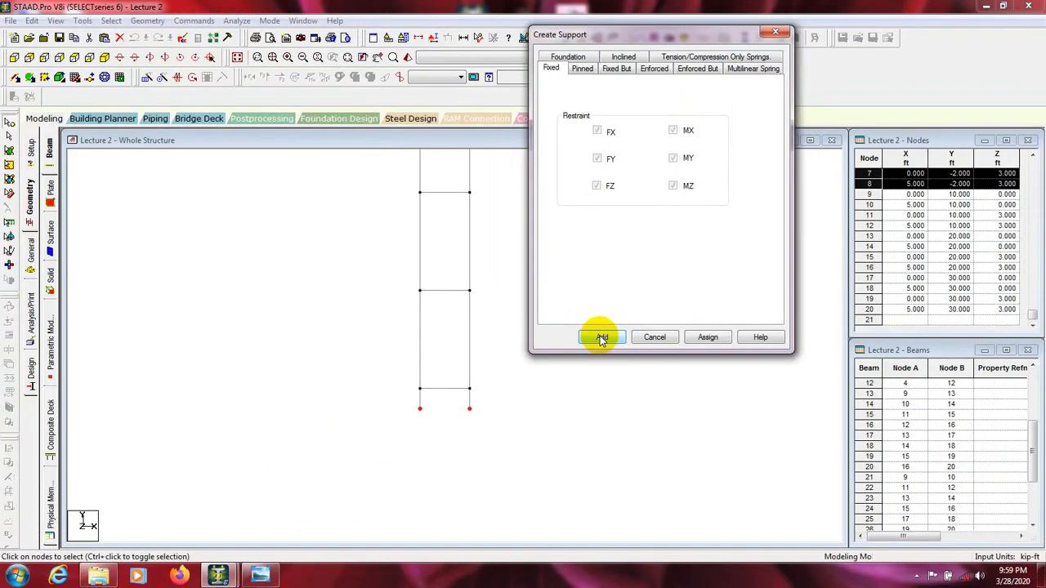
pyautogui.click(602, 337)
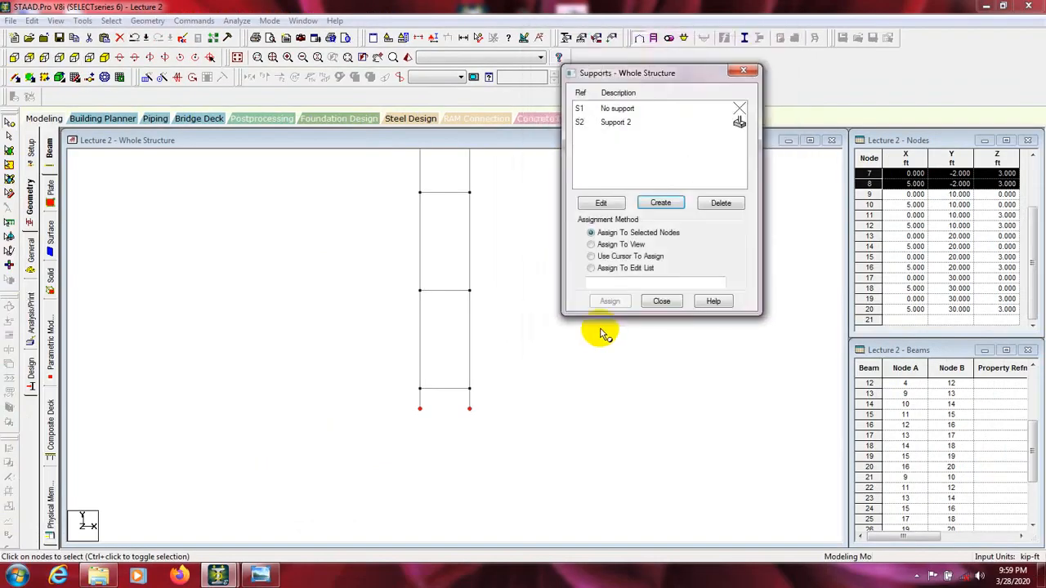
# Step: Assign the new fixed support to the four column-base nodes using Assign To Selected Nodes, and close the supports dialog
pyautogui.click(613, 123)
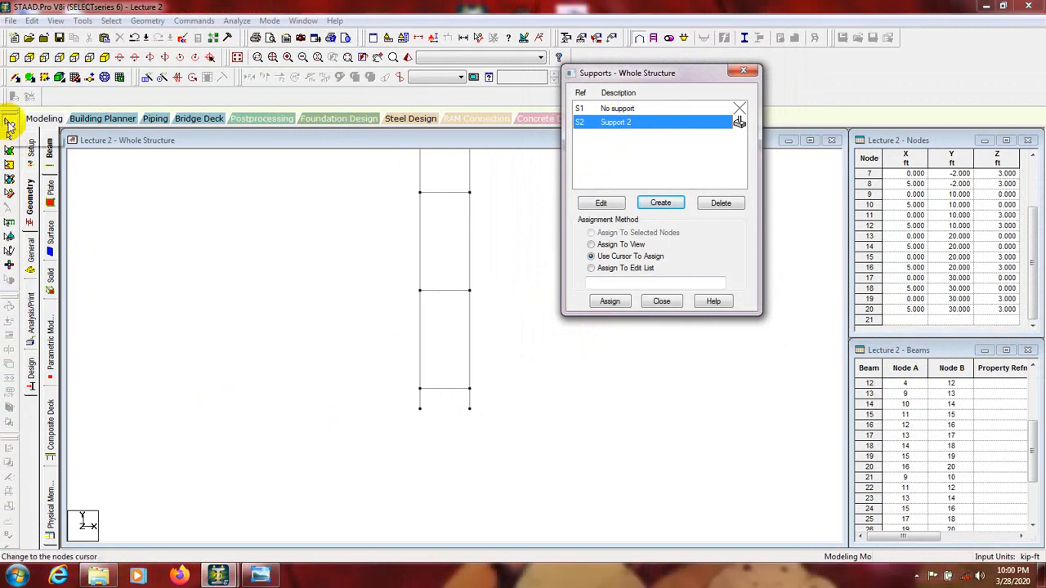
pyautogui.click(9, 123)
pyautogui.moveTo(488, 412); pyautogui.dragTo(419, 416)
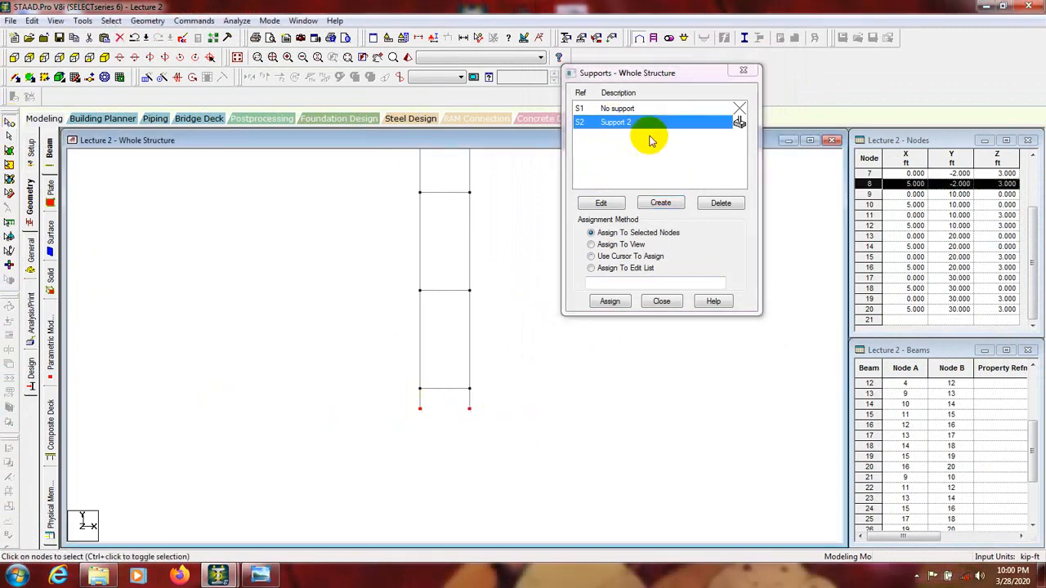
pyautogui.click(610, 302)
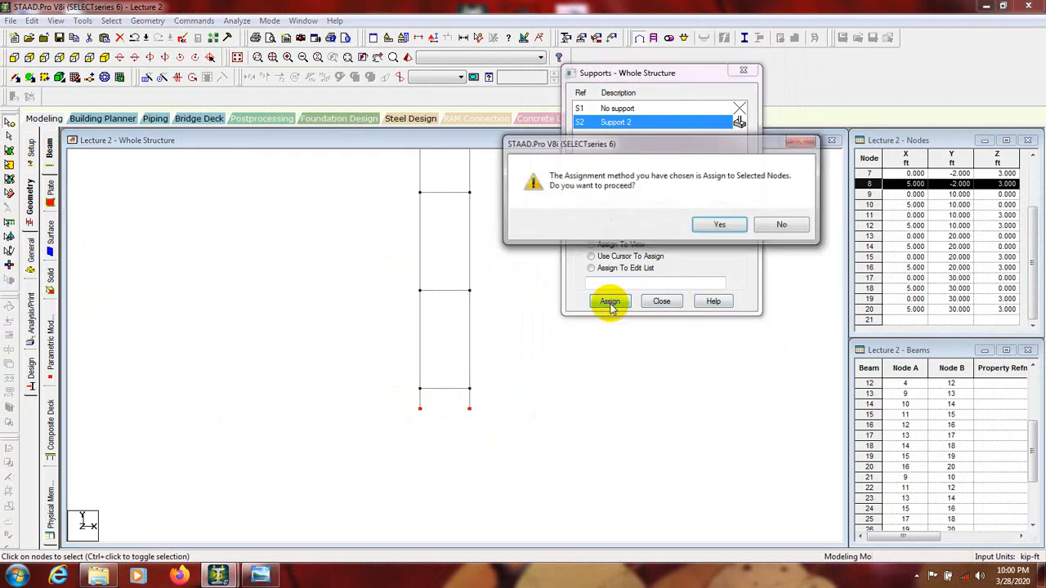
pyautogui.click(791, 226)
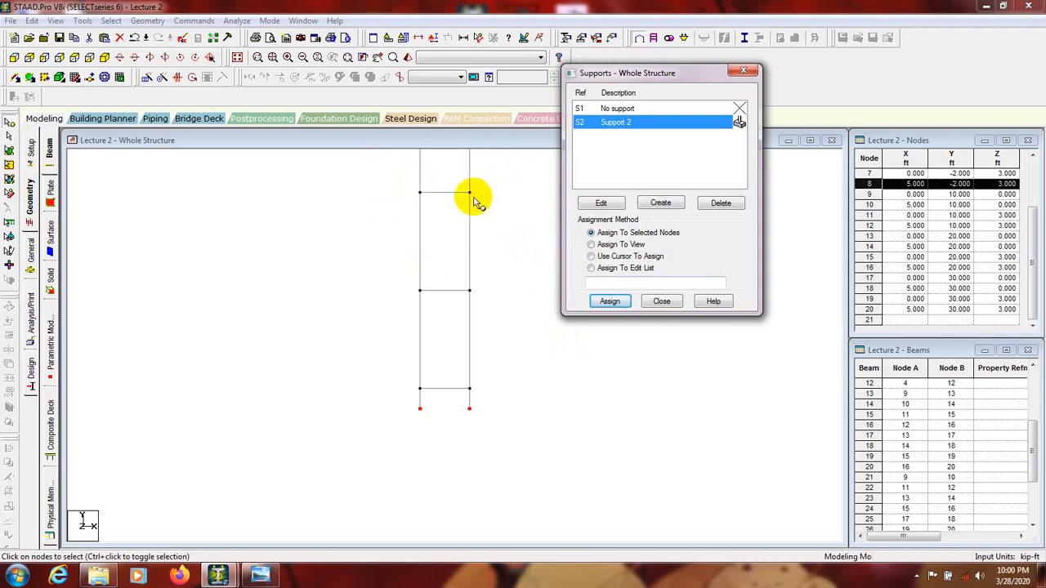
pyautogui.click(591, 256)
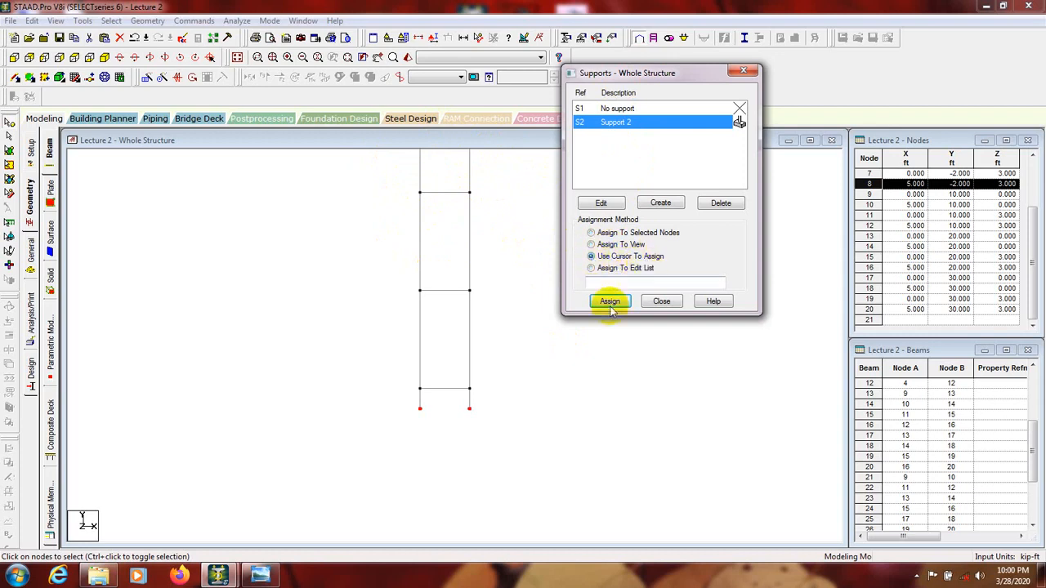
pyautogui.click(610, 302)
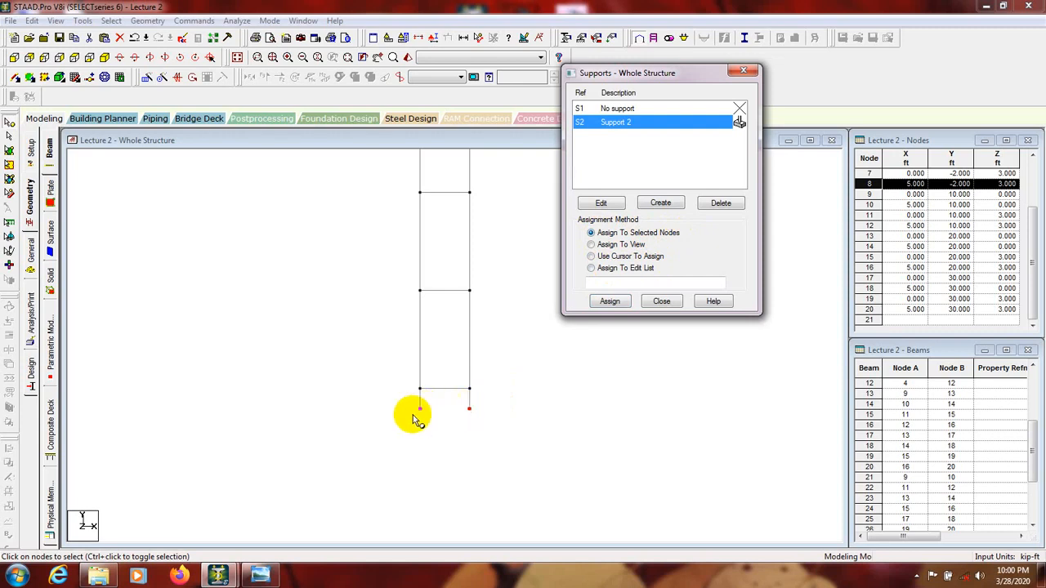
pyautogui.click(611, 301)
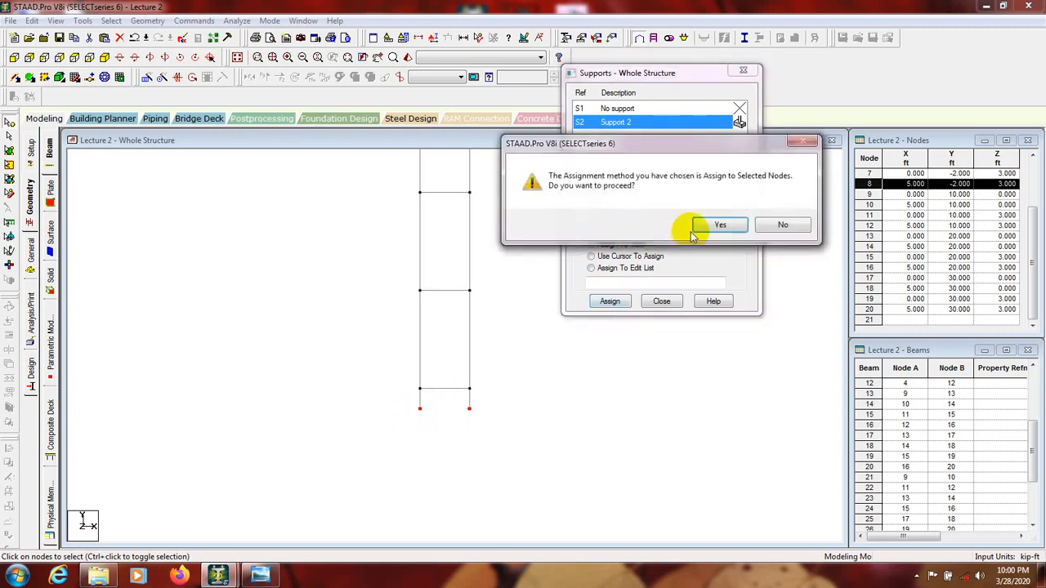
pyautogui.click(714, 229)
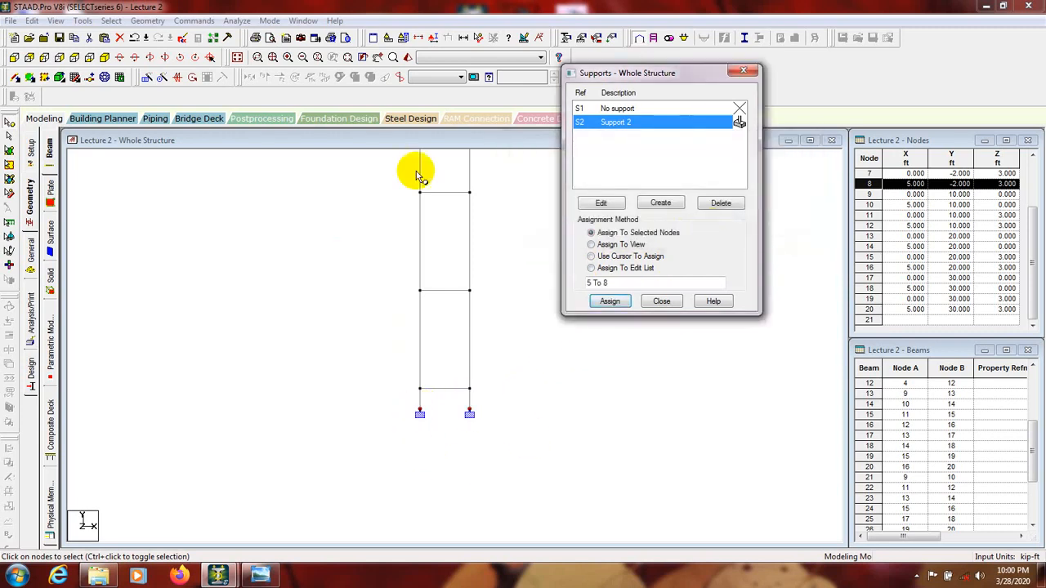
pyautogui.click(743, 72)
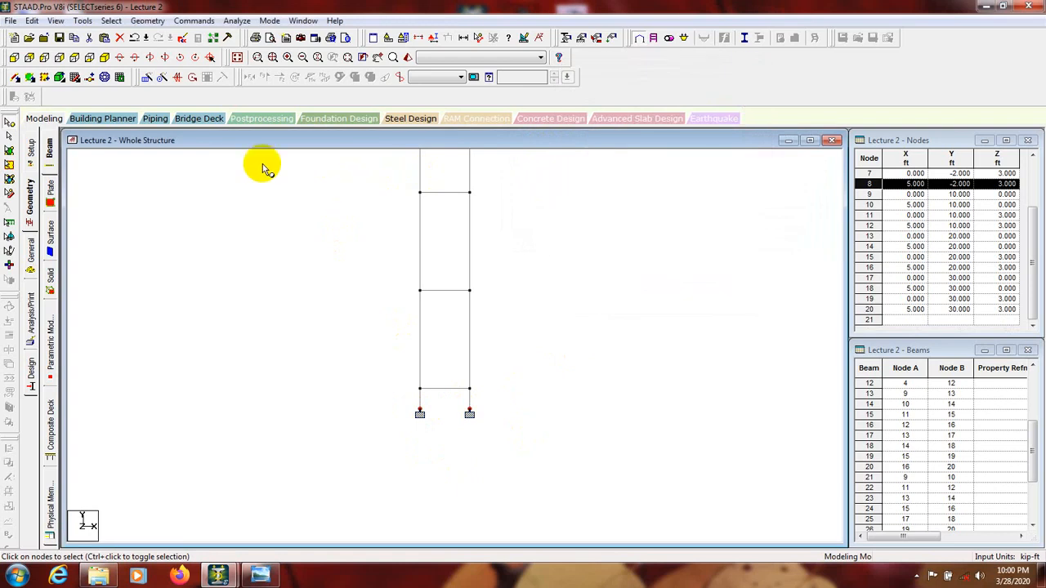
# Step: Examine the supports at the column bases and the whole frame in the isometric view
pyautogui.click(106, 59)
pyautogui.moveTo(355, 372); pyautogui.dragTo(425, 434, button='middle')
pyautogui.scroll(2, 439, 431)
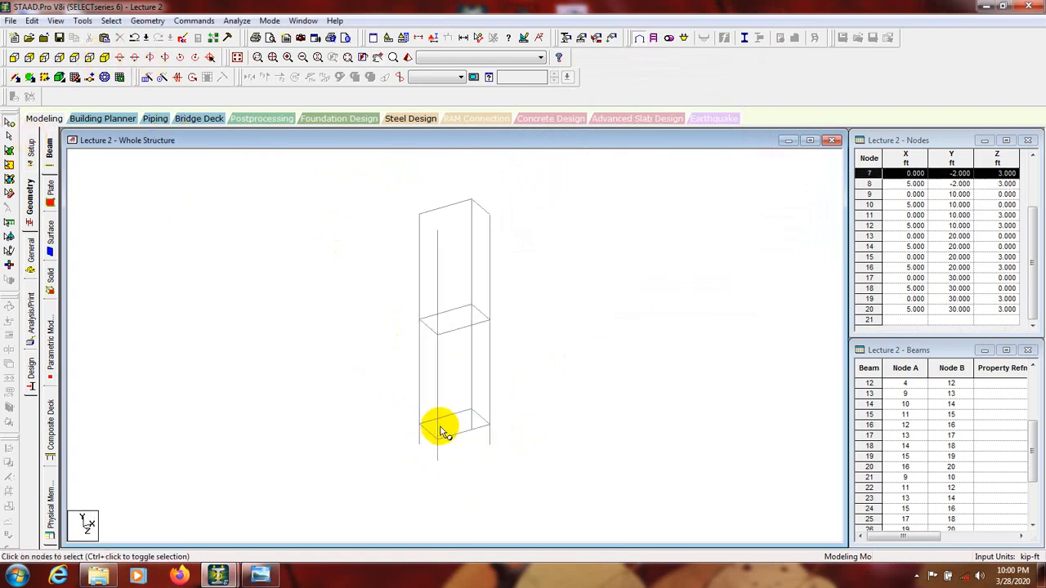
pyautogui.moveTo(463, 486); pyautogui.dragTo(457, 409, button='middle')
pyautogui.scroll(1, 452, 386)
pyautogui.scroll(1, 462, 462)
pyautogui.moveTo(462, 462); pyautogui.dragTo(460, 425, button='middle')
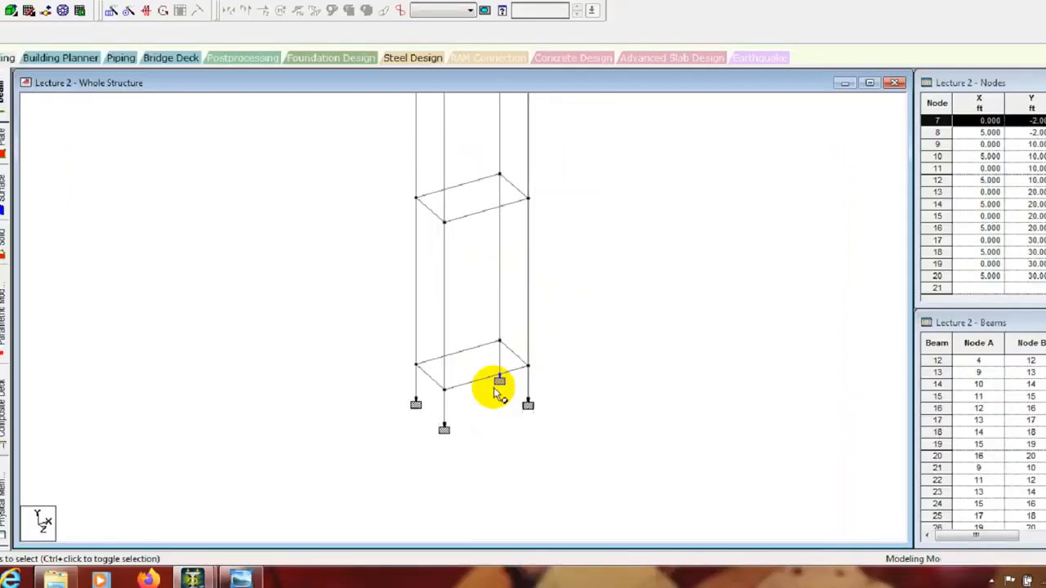
pyautogui.scroll(-4, 483, 408)
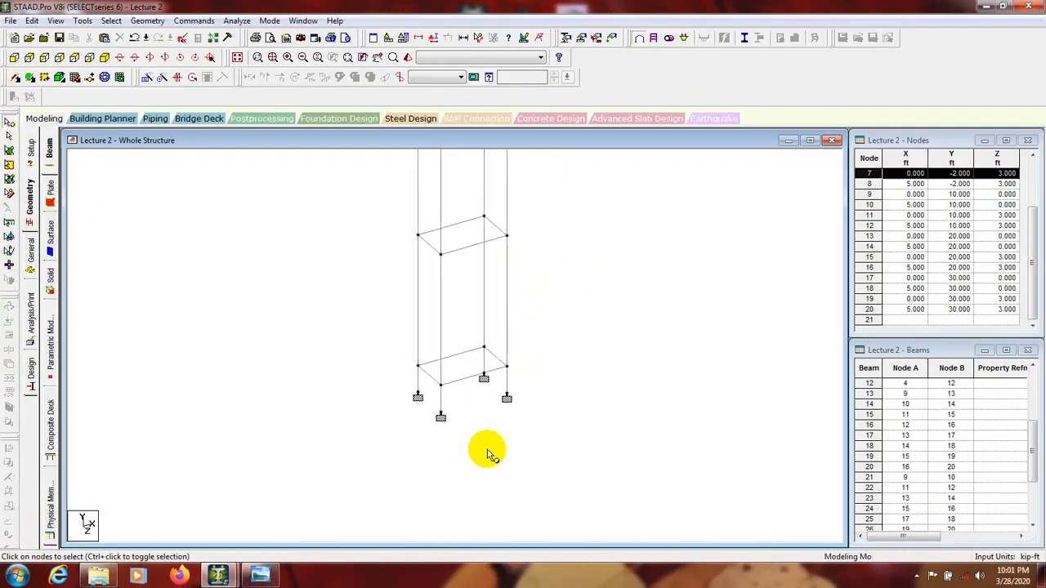
pyautogui.moveTo(498, 248); pyautogui.dragTo(481, 400, button='middle')
pyautogui.scroll(-1, 474, 388)
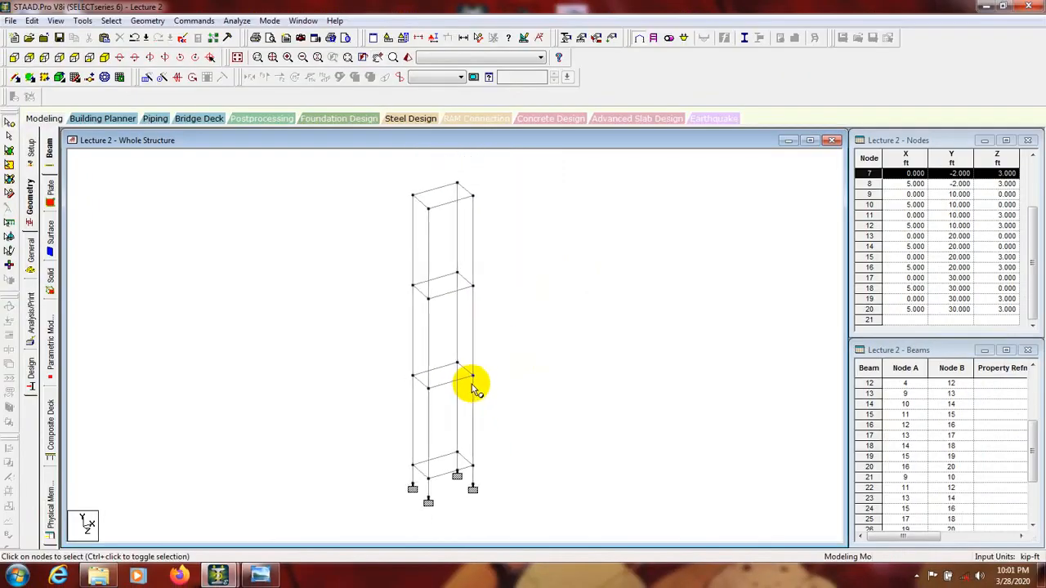
pyautogui.scroll(-1, 473, 368)
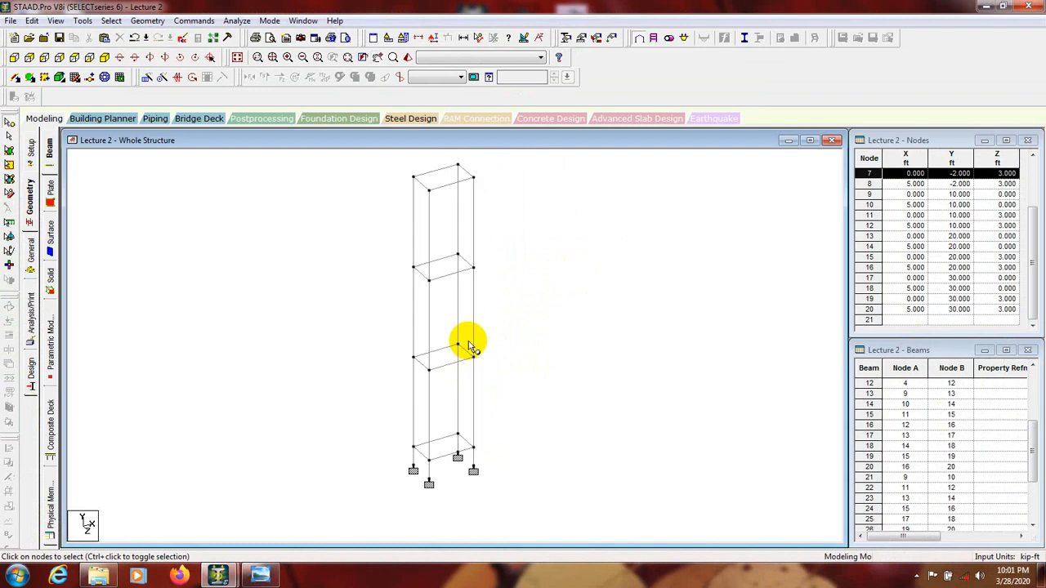
# Step: Open the member properties for the whole structure and start defining a new section property
pyautogui.click(9, 124)
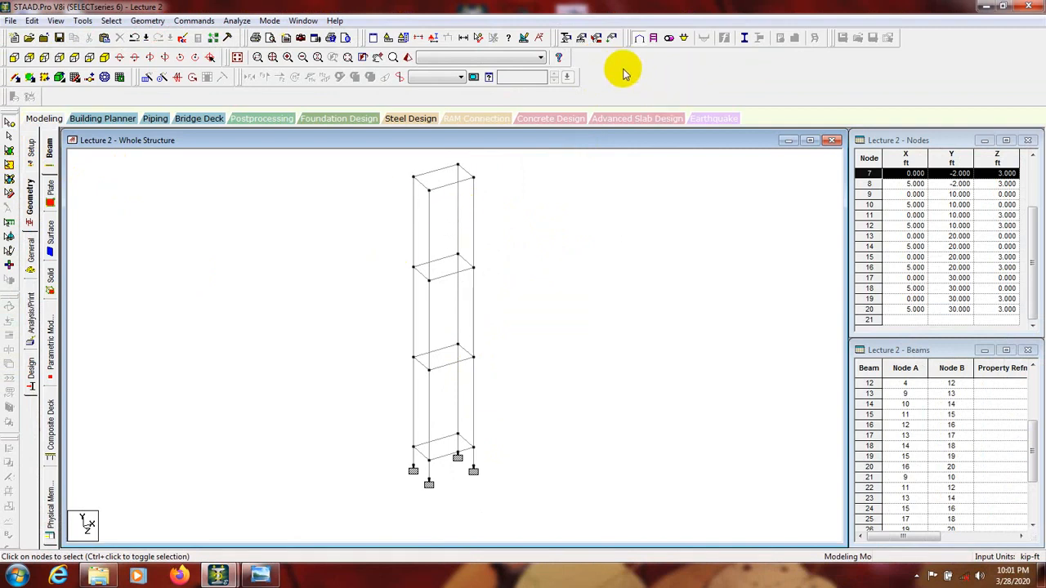
pyautogui.click(566, 38)
pyautogui.moveTo(135, 30); pyautogui.dragTo(586, 118)
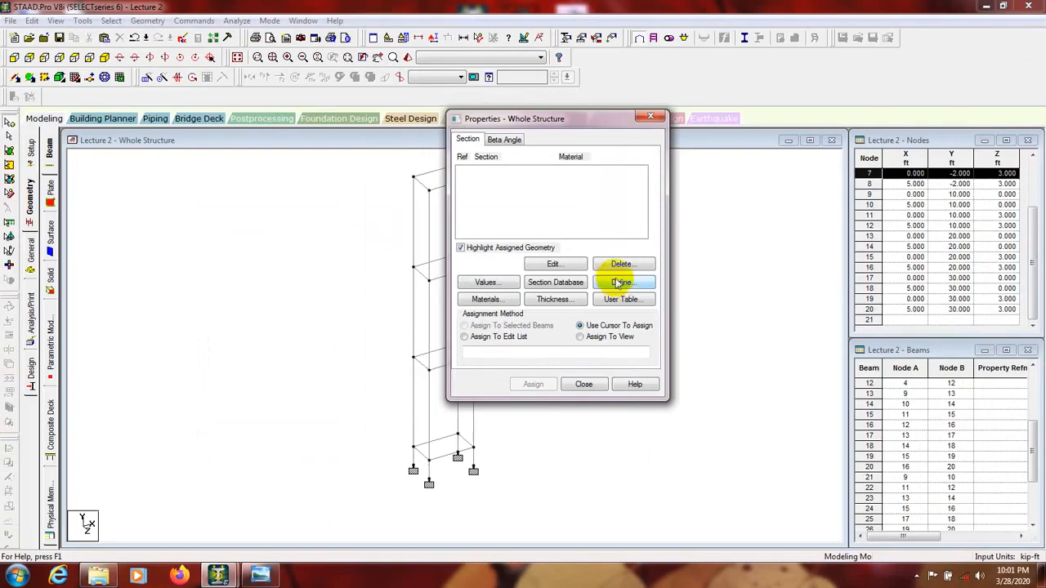
pyautogui.click(618, 282)
pyautogui.moveTo(542, 150); pyautogui.dragTo(576, 144)
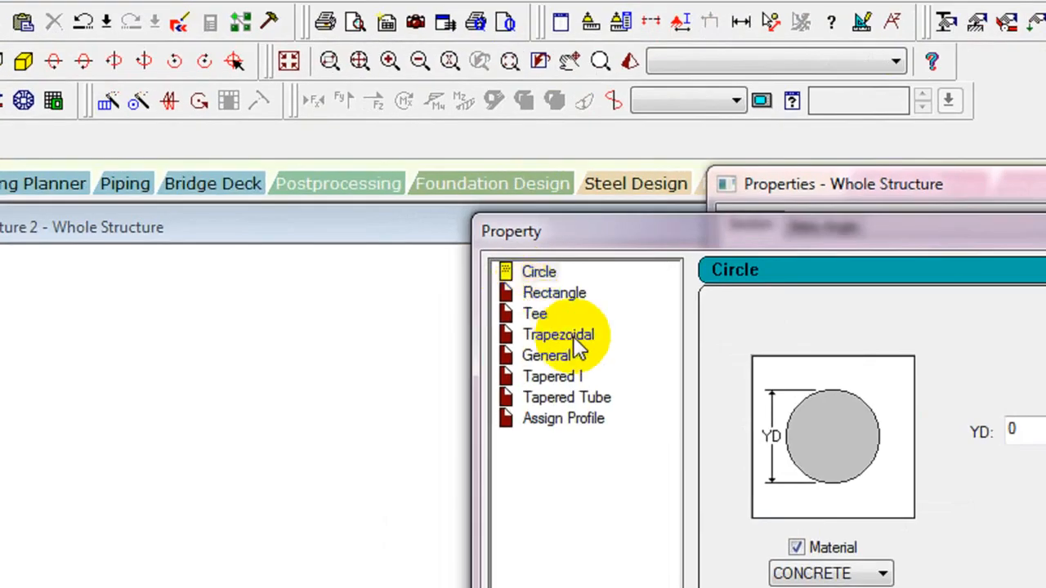
# Step: Look through the Rectangle, Tee, Trapezoidal, General and Tapered I section types and their required parameters
pyautogui.click(545, 296)
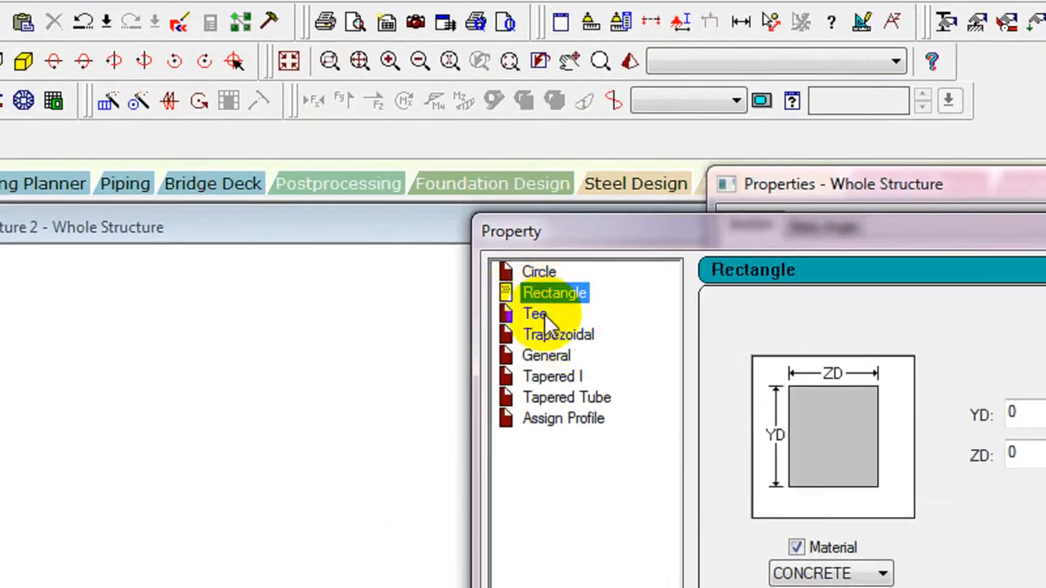
pyautogui.click(537, 315)
pyautogui.click(547, 293)
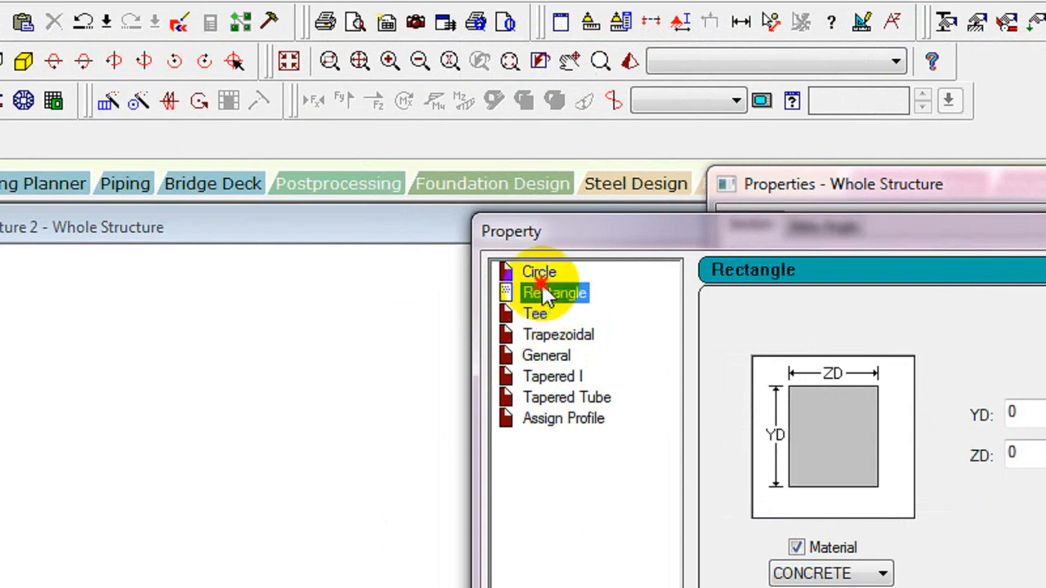
pyautogui.click(544, 336)
pyautogui.click(546, 356)
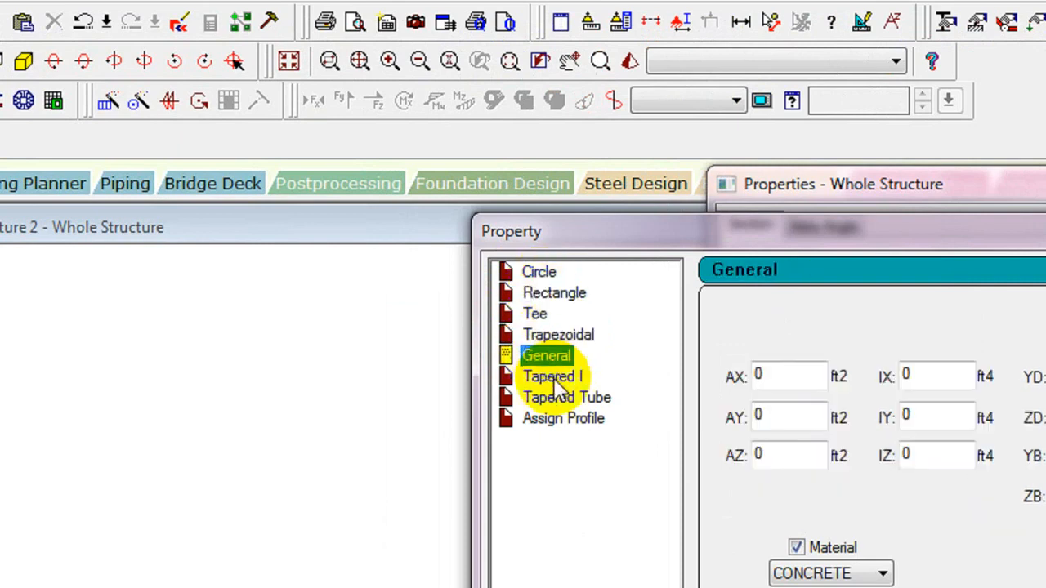
pyautogui.click(552, 376)
# Step: Add a rectangular section with YD 1.5 ft and ZD 1 ft in CONCRETE material
pyautogui.click(551, 292)
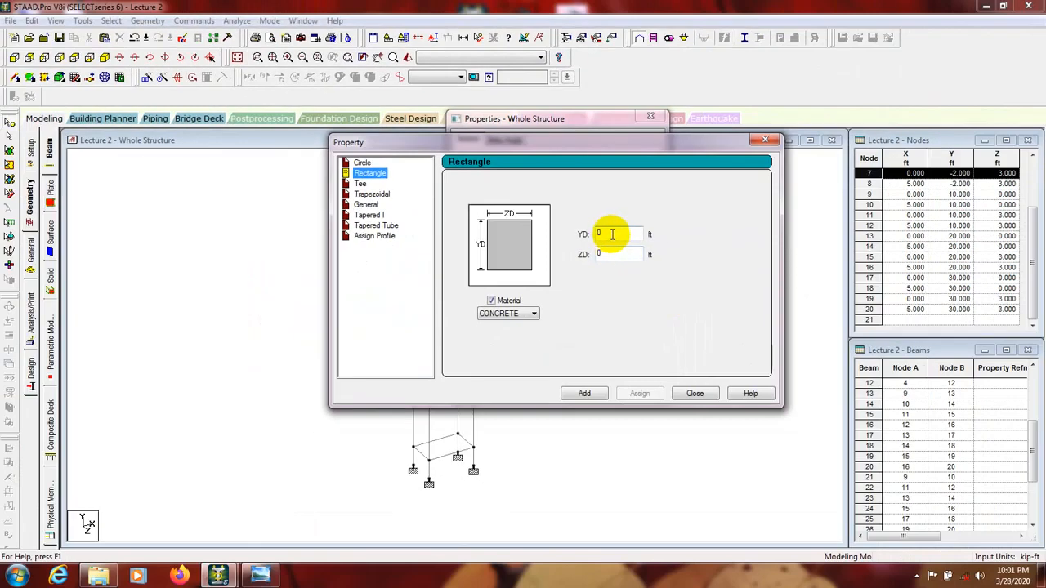
pyautogui.doubleClick(613, 235)
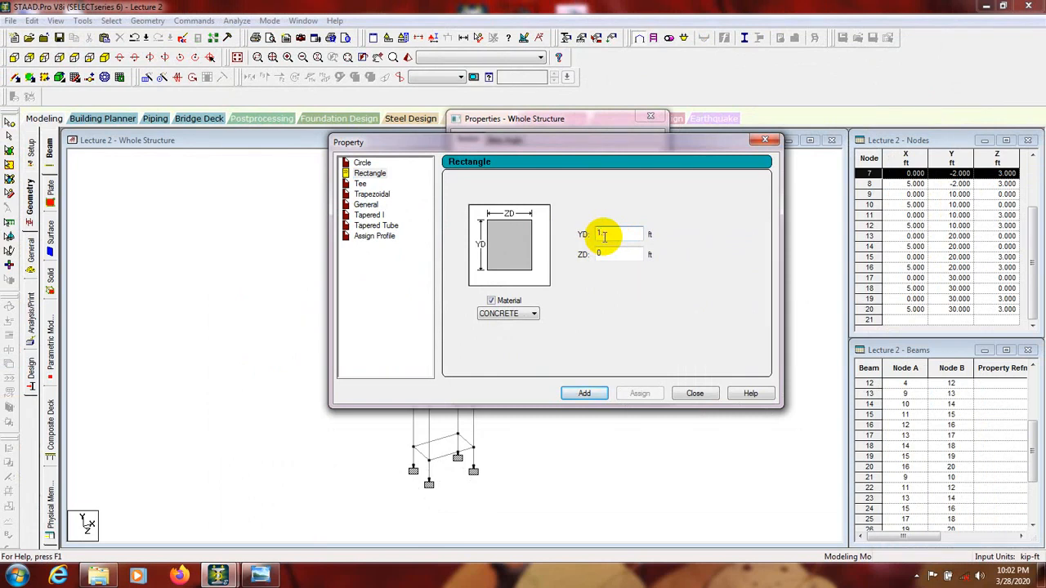
pyautogui.doubleClick(600, 254)
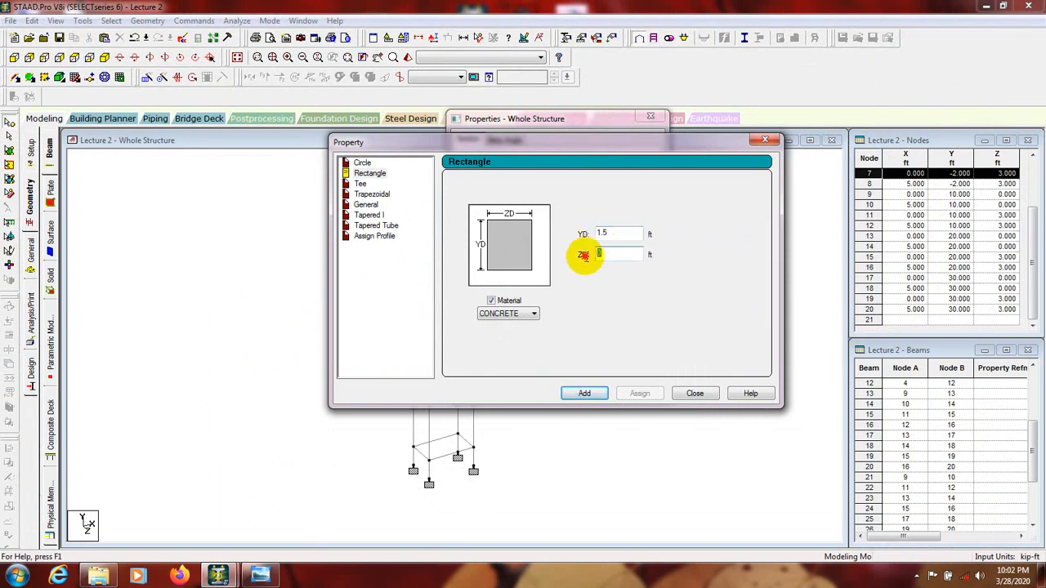
pyautogui.write('1')
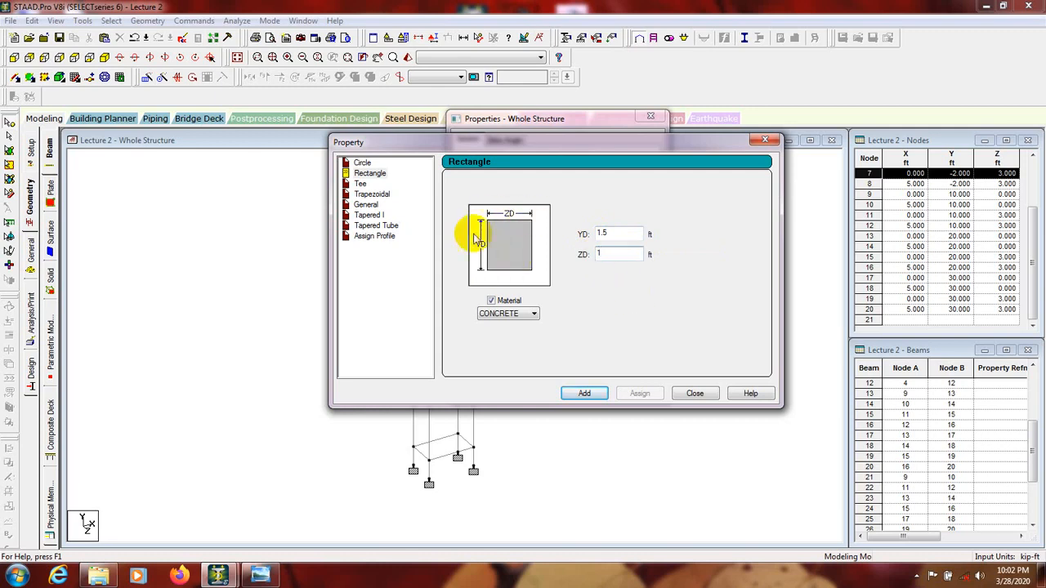
pyautogui.click(505, 319)
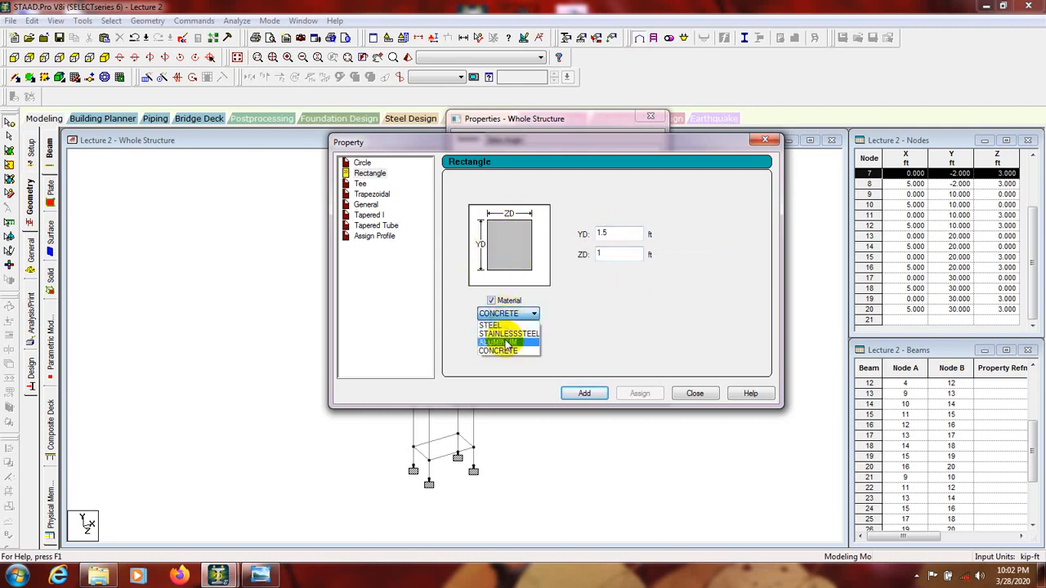
pyautogui.click(501, 348)
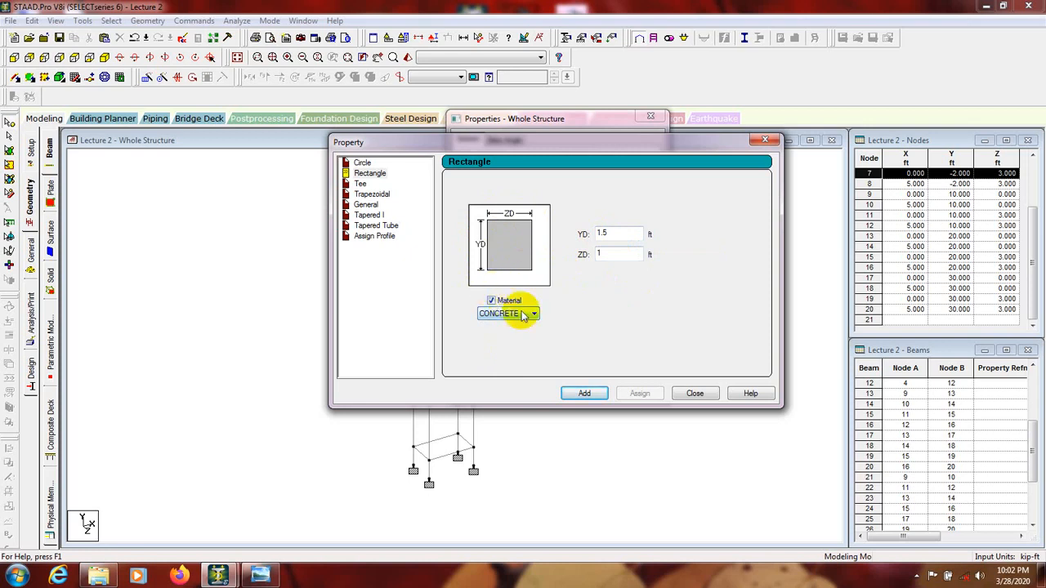
pyautogui.click(584, 395)
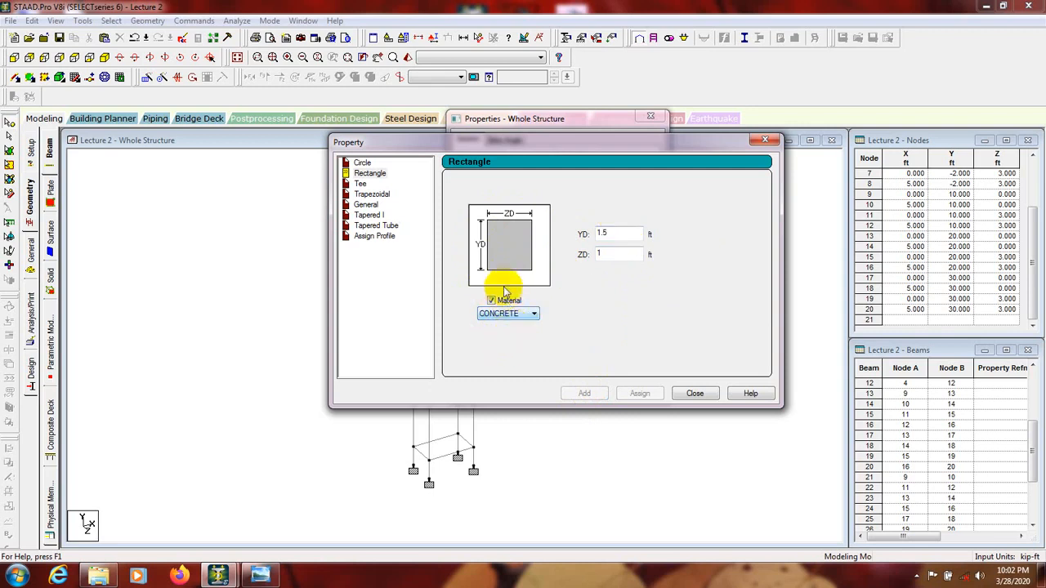
# Step: Add a second rectangular concrete section with YD and ZD both 1.5 ft, and close the section definition
pyautogui.moveTo(596, 254); pyautogui.dragTo(622, 257)
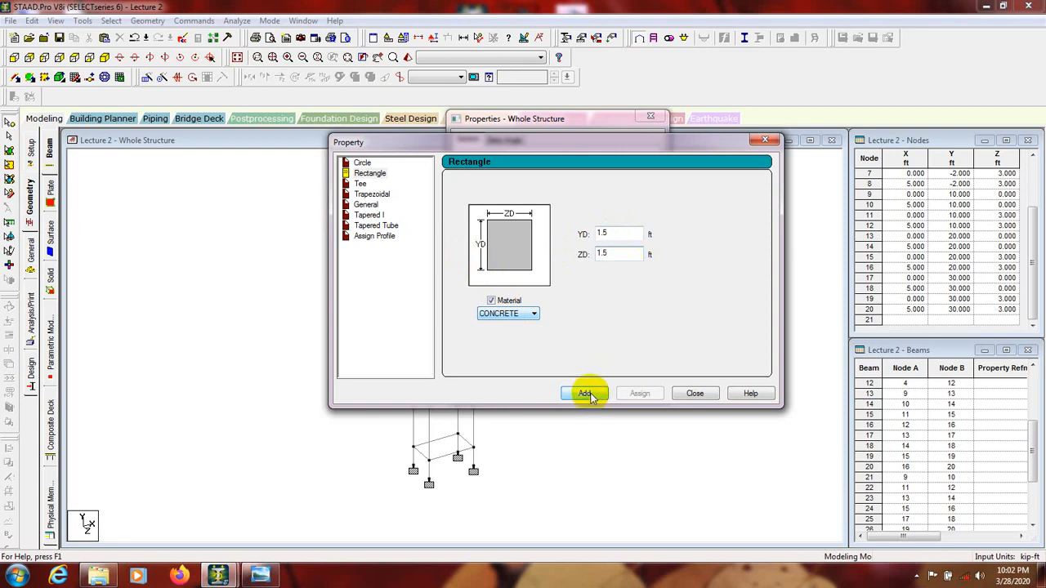
pyautogui.click(694, 393)
pyautogui.moveTo(590, 124); pyautogui.dragTo(811, 153)
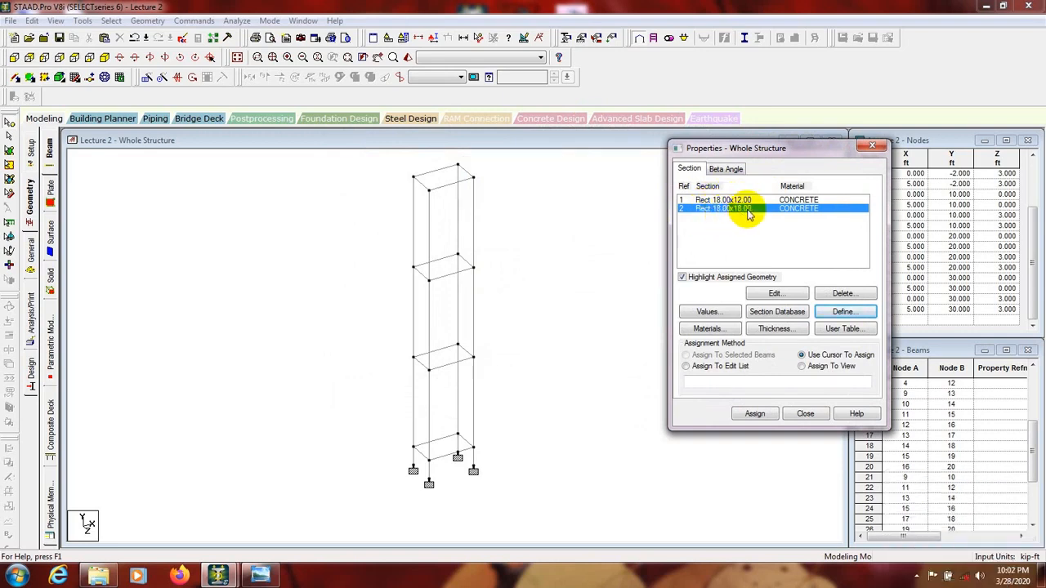
# Step: Select the Rect 18.00x12.00 section in the properties list and let Auto Save save the file
pyautogui.click(726, 201)
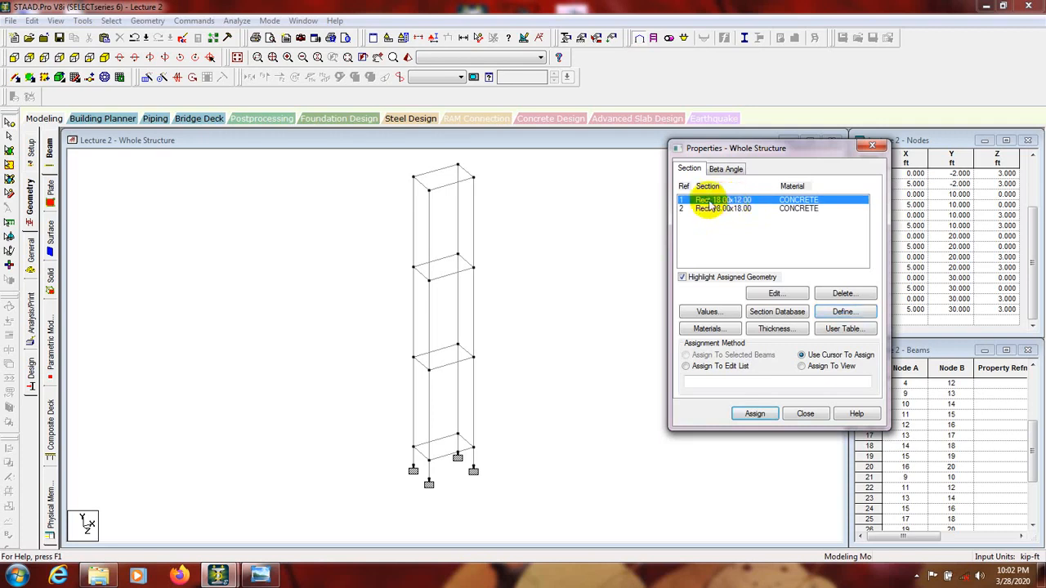
pyautogui.moveTo(731, 146); pyautogui.dragTo(759, 167)
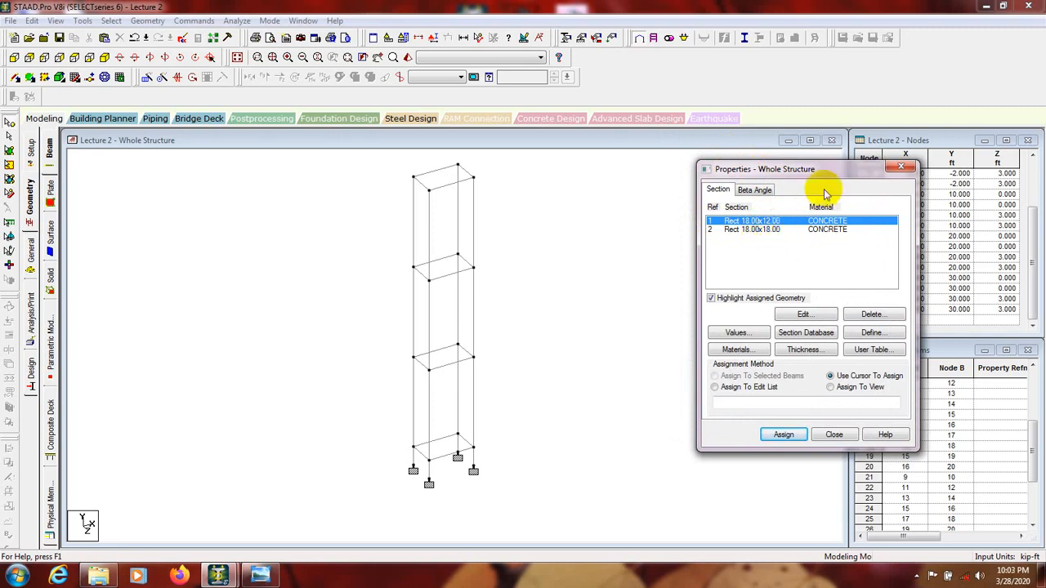
pyautogui.moveTo(768, 177); pyautogui.dragTo(787, 186)
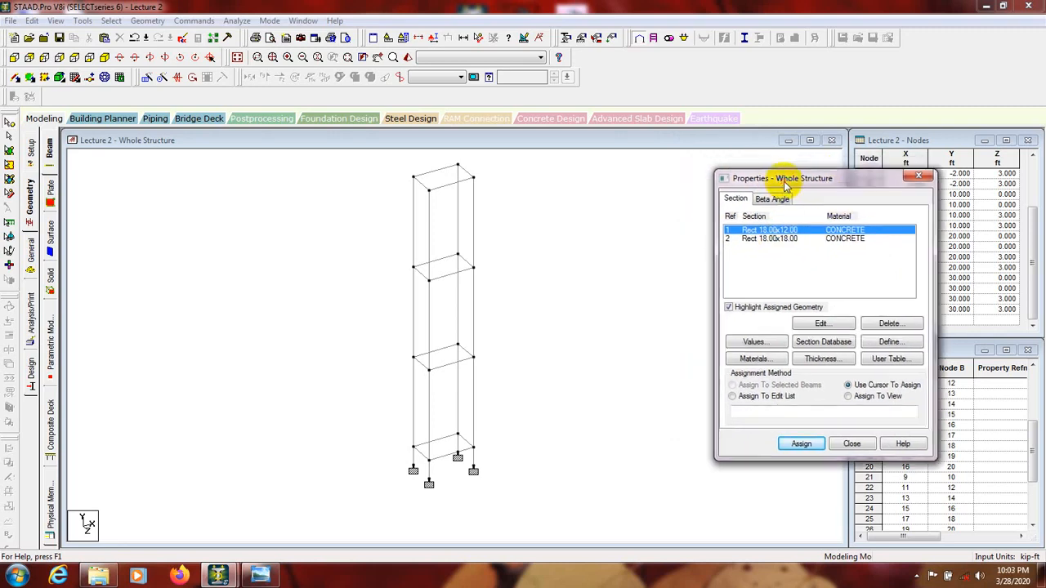
pyautogui.click(773, 238)
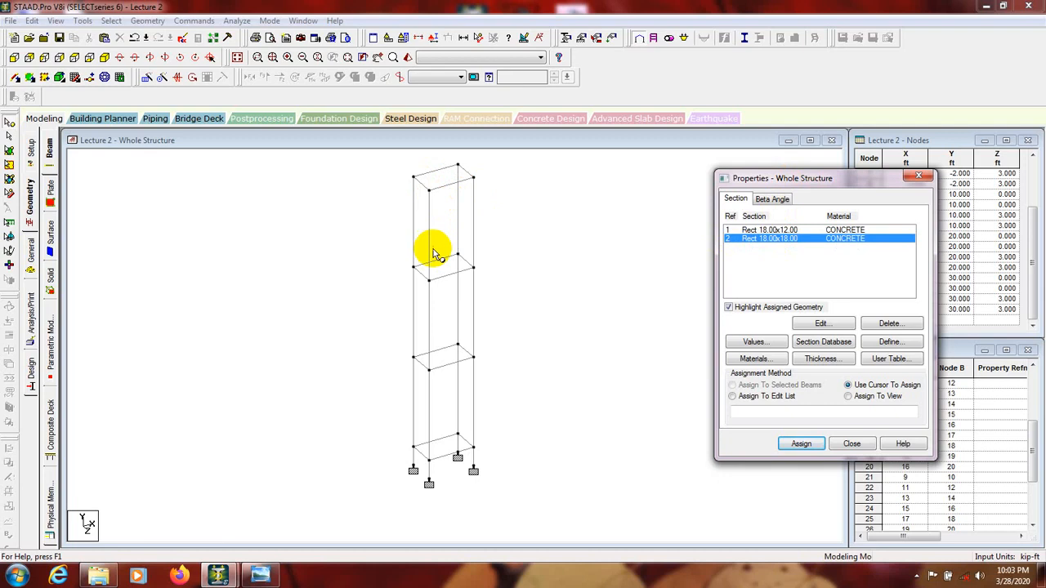
pyautogui.click(776, 229)
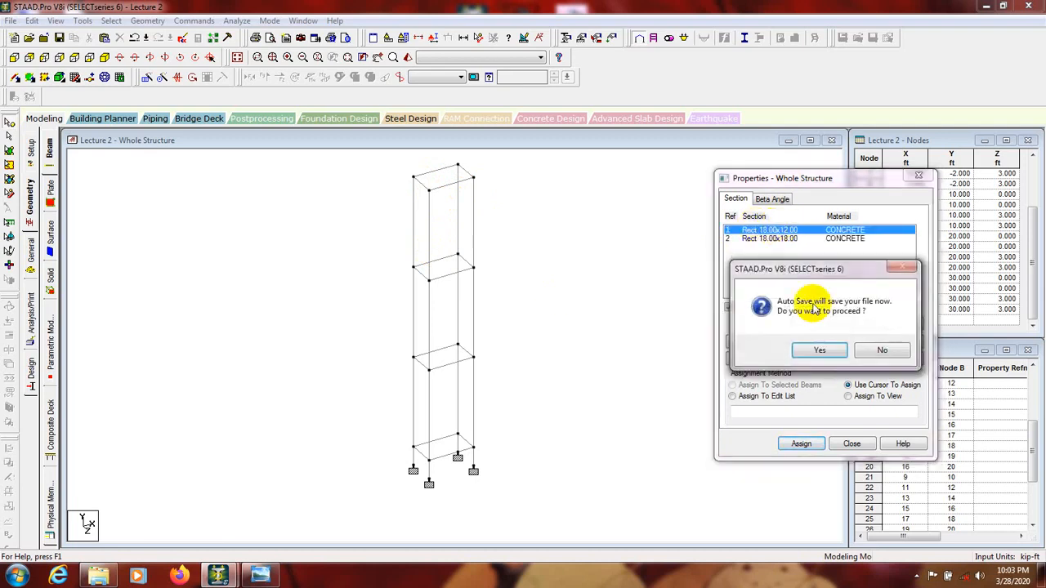
pyautogui.click(814, 350)
pyautogui.click(442, 304)
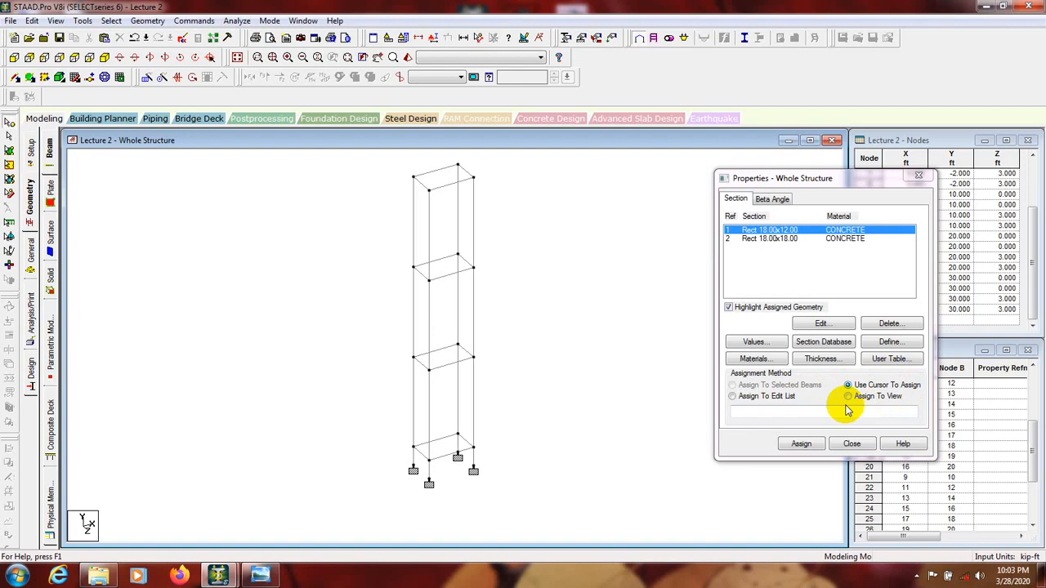
# Step: Assign the Rect 18.00x12.00 section to the four top-level beams one by one with Use Cursor To Assign
pyautogui.click(801, 445)
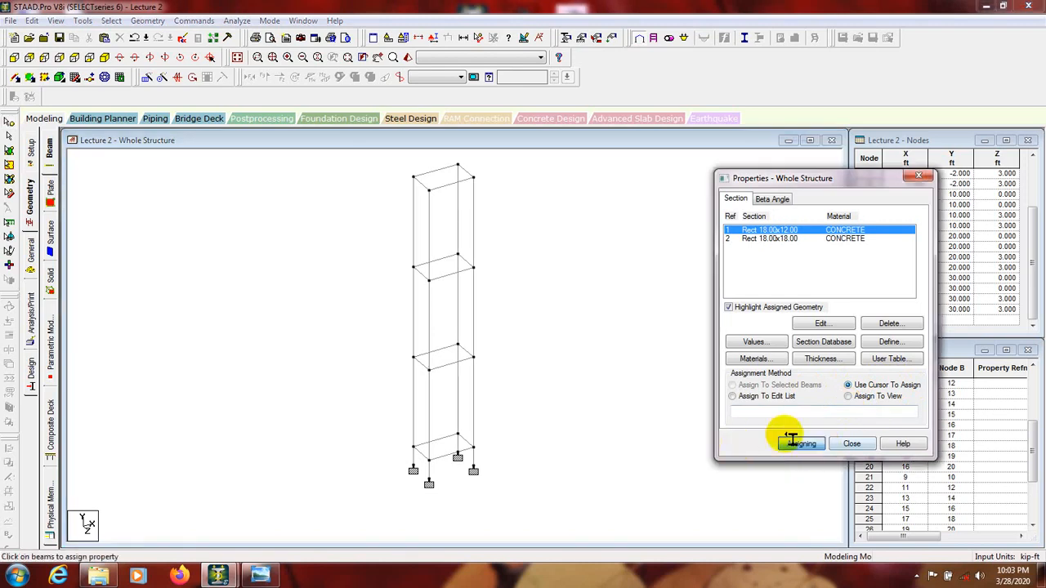
pyautogui.click(461, 187)
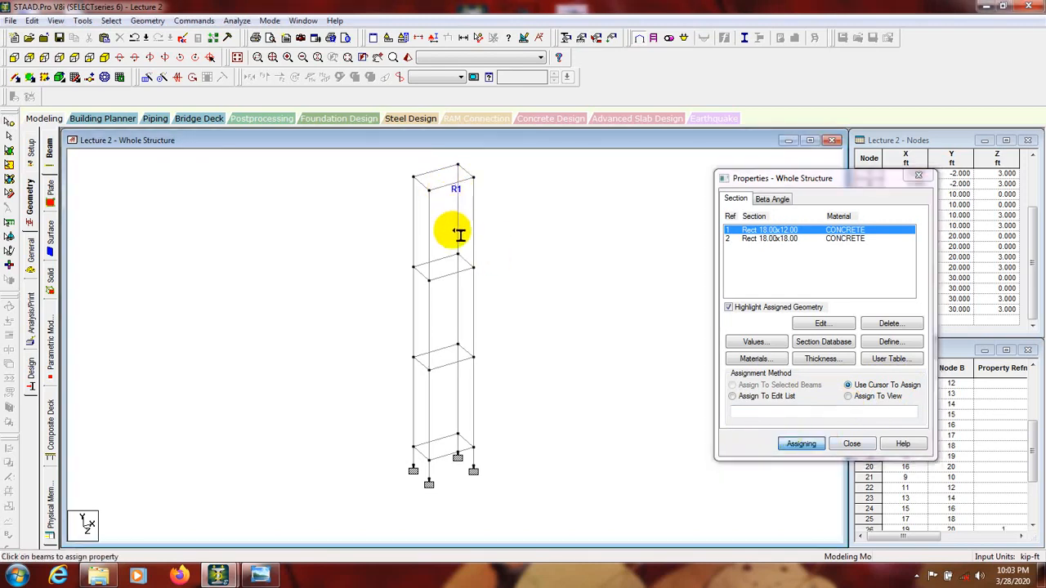
pyautogui.click(445, 184)
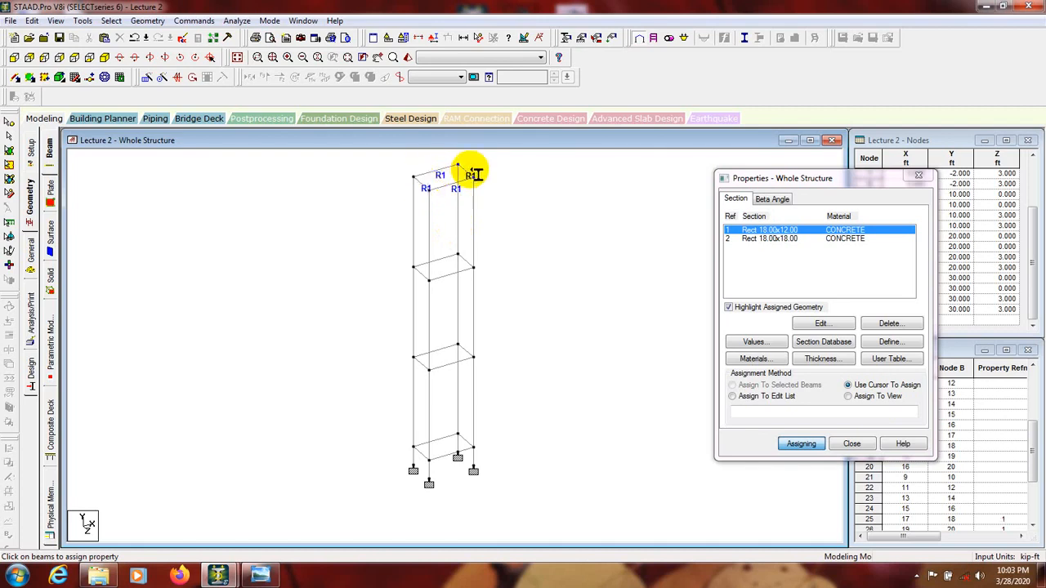
# Step: Assign the Rect 18.00x12.00 section to every member in the frame with Assign To View
pyautogui.click(850, 397)
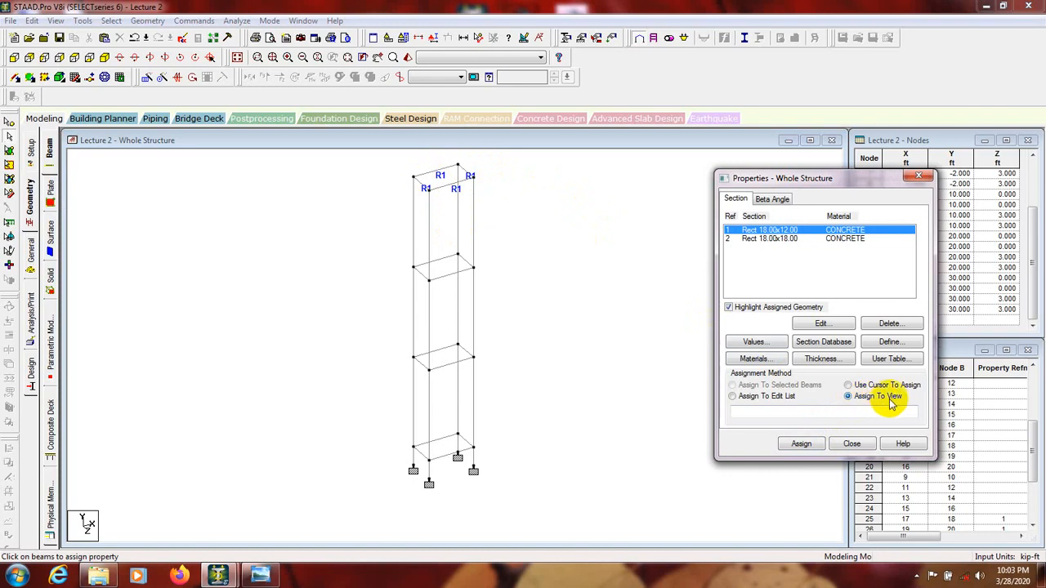
pyautogui.click(801, 443)
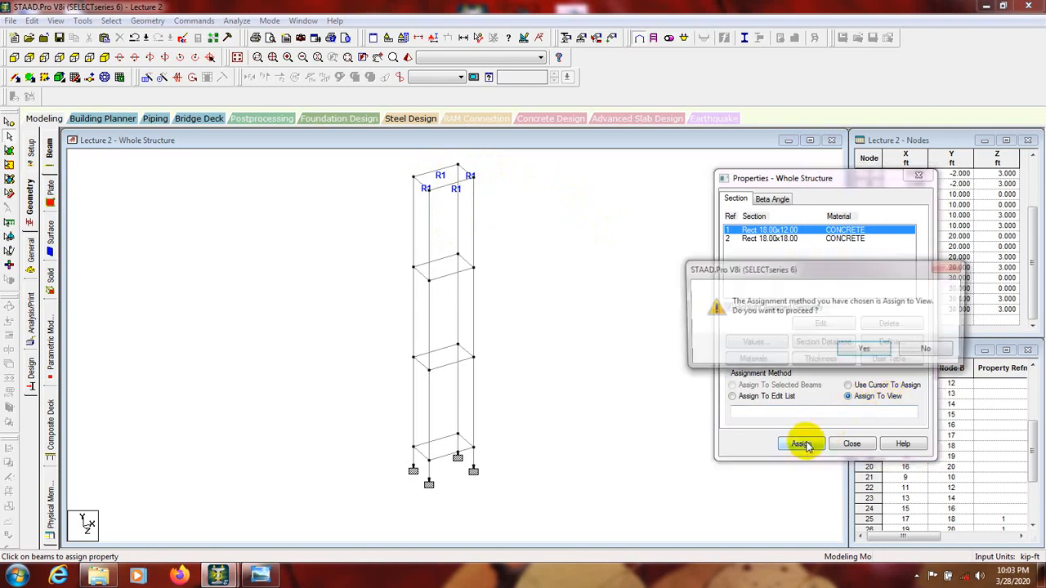
pyautogui.click(864, 349)
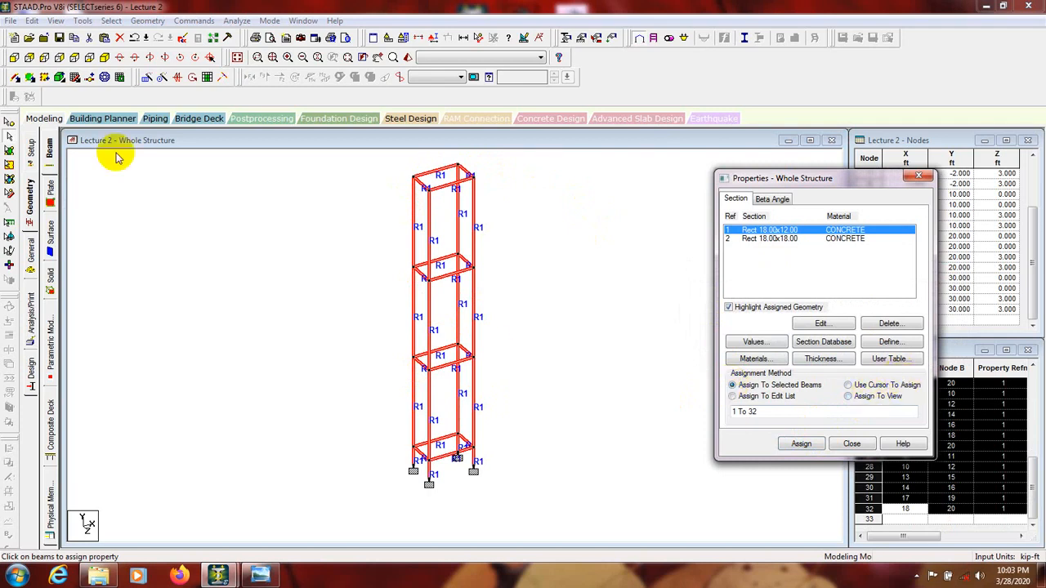
# Step: Undo all the section assignments made to the frame members and clear the member selection
pyautogui.click(135, 38)
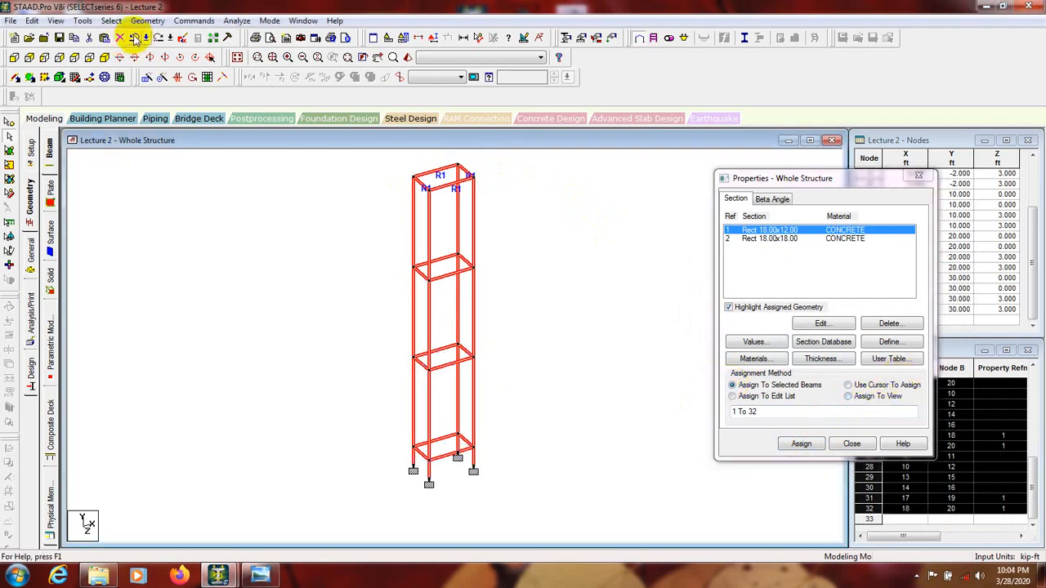
pyautogui.click(135, 38)
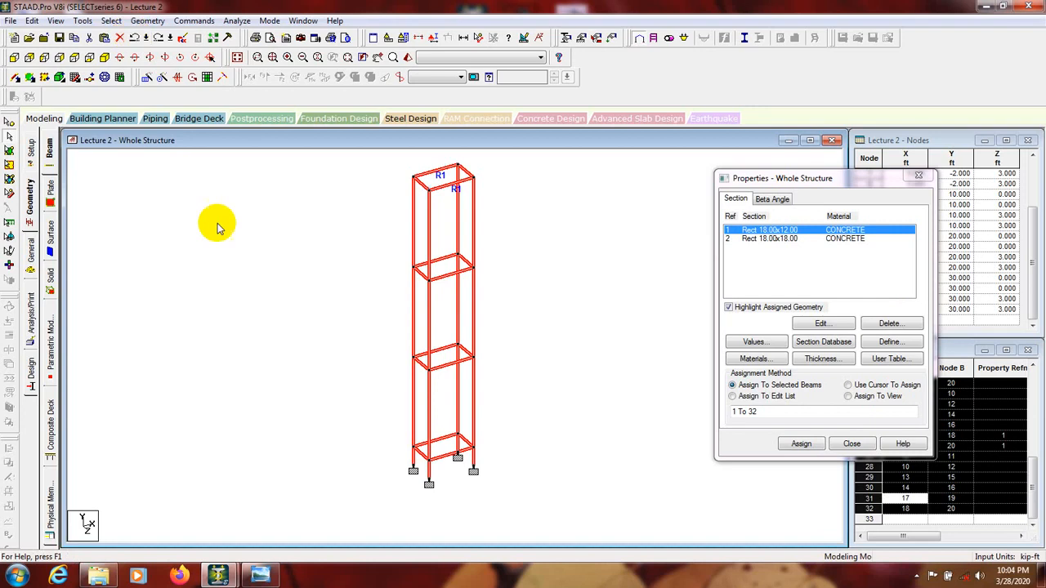
pyautogui.click(134, 38)
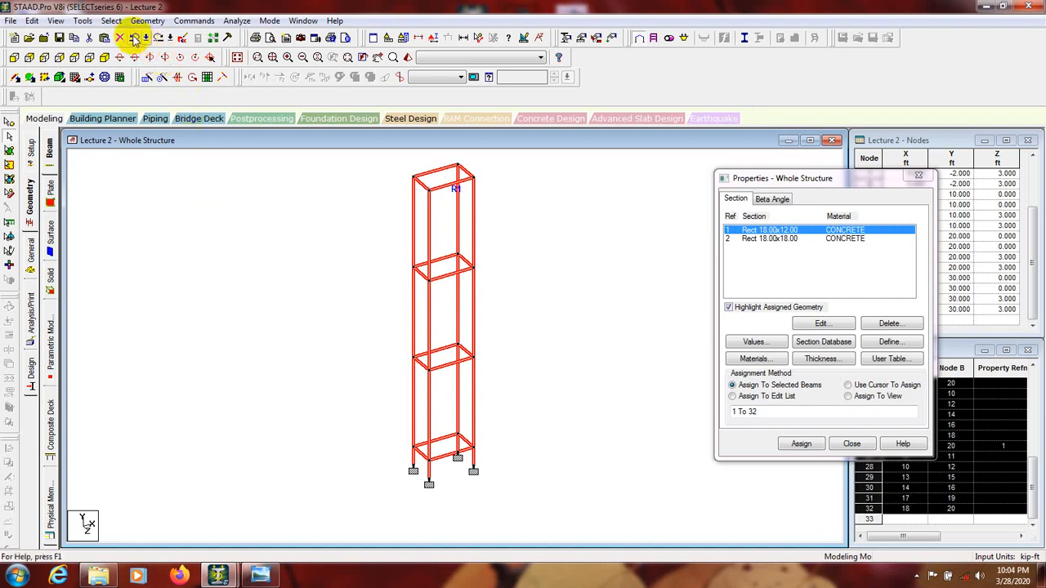
pyautogui.click(309, 321)
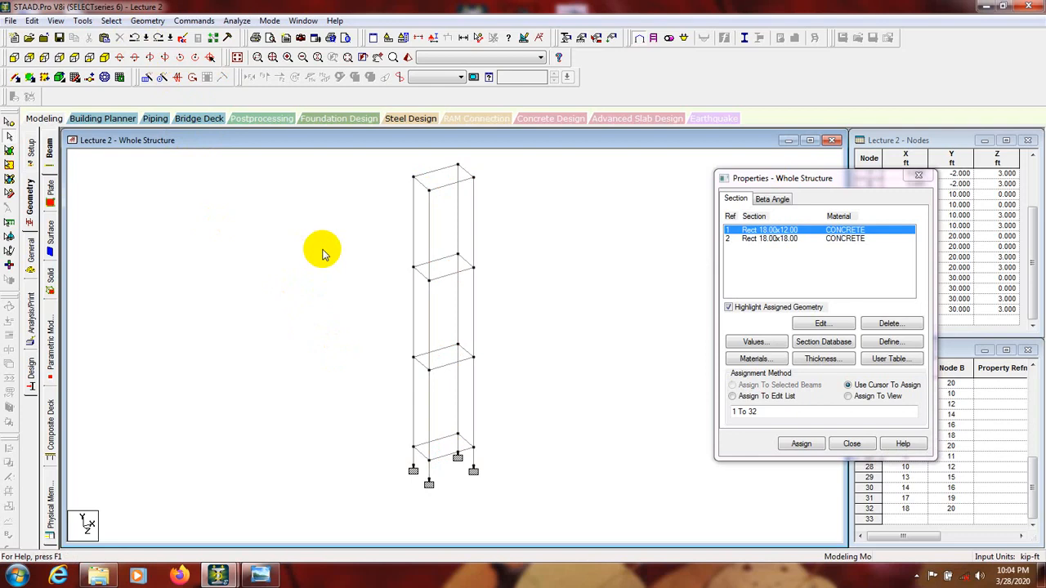
pyautogui.click(824, 183)
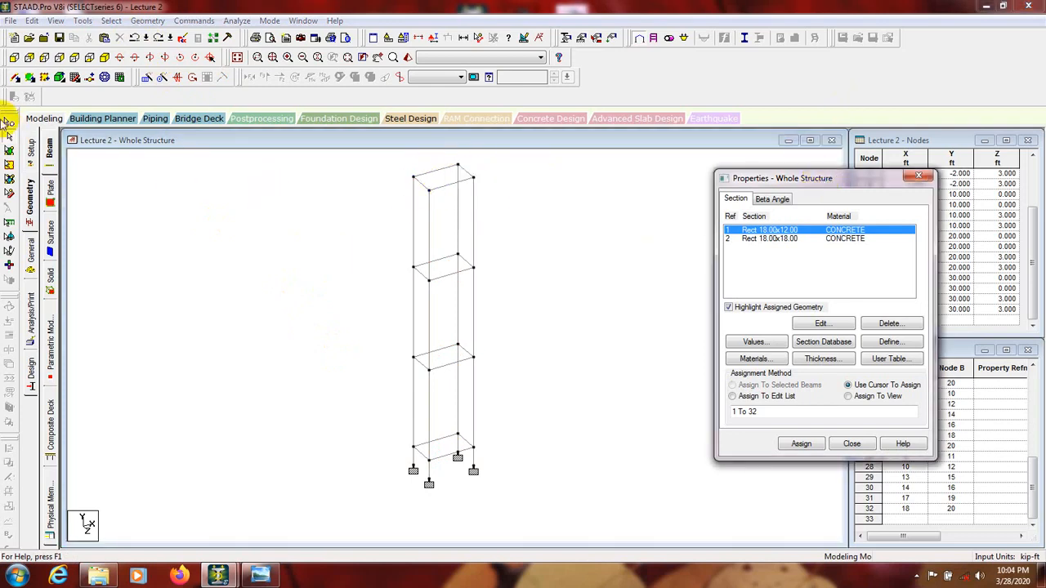
# Step: Select the four horizontal beams on each of the frame's top two levels one by one with the Beams Cursor
pyautogui.click(9, 137)
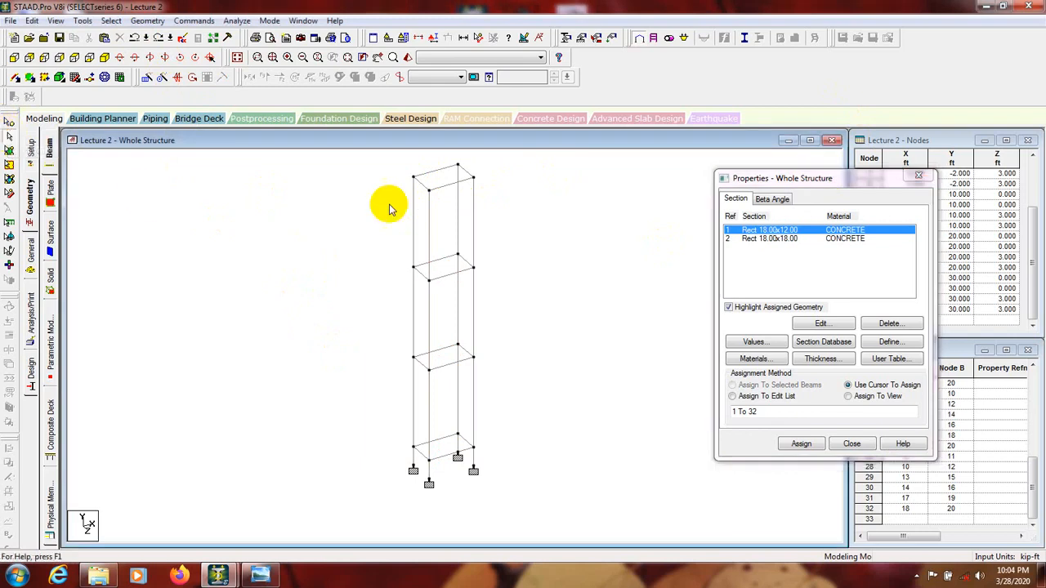
pyautogui.click(432, 175)
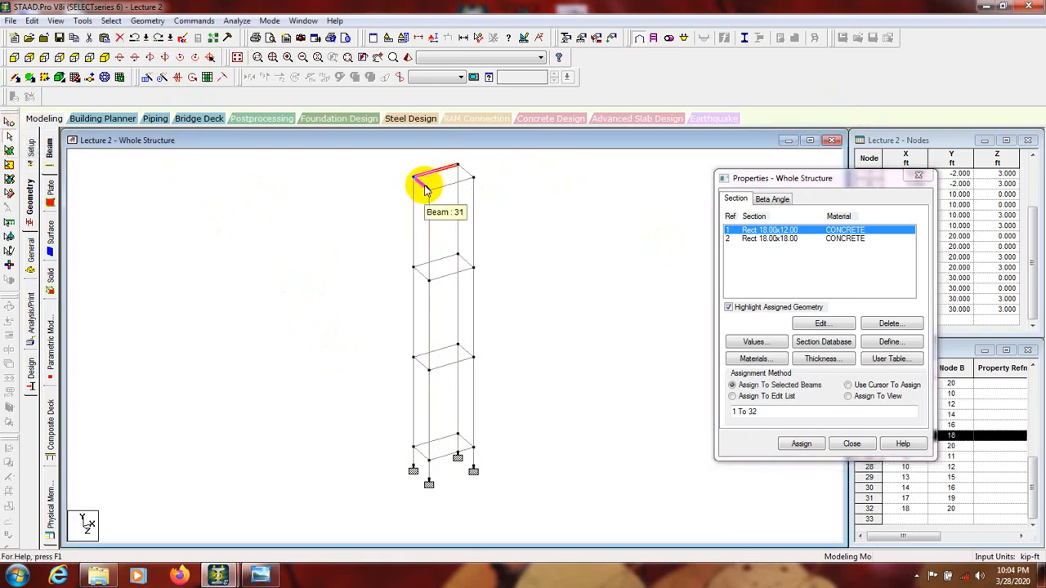
pyautogui.keyDown('ctrl'); pyautogui.click(422, 183); pyautogui.keyUp('ctrl')
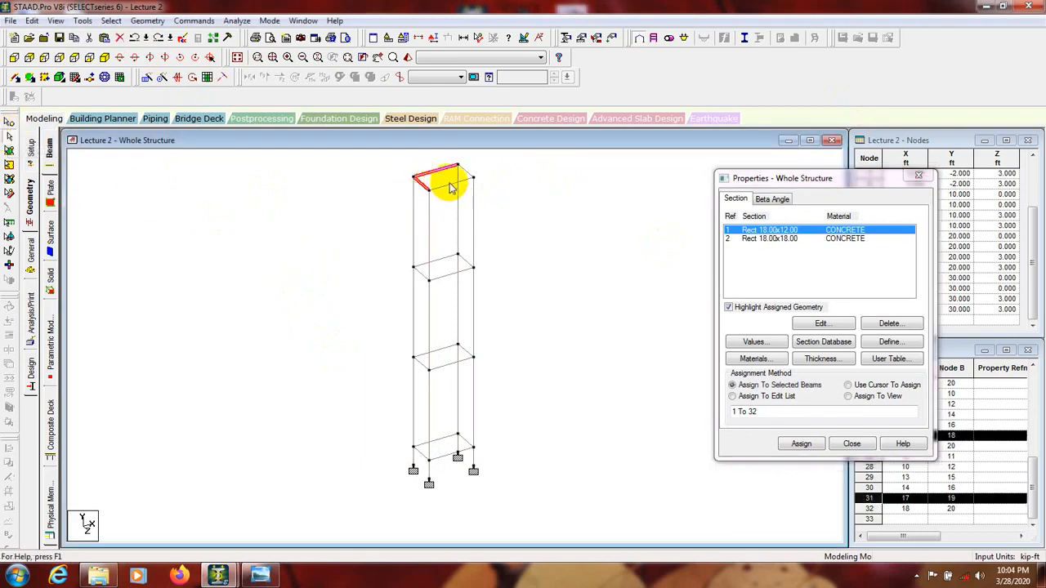
pyautogui.keyDown('ctrl'); pyautogui.click(452, 188); pyautogui.keyUp('ctrl')
pyautogui.keyDown('ctrl'); pyautogui.click(466, 170); pyautogui.keyUp('ctrl')
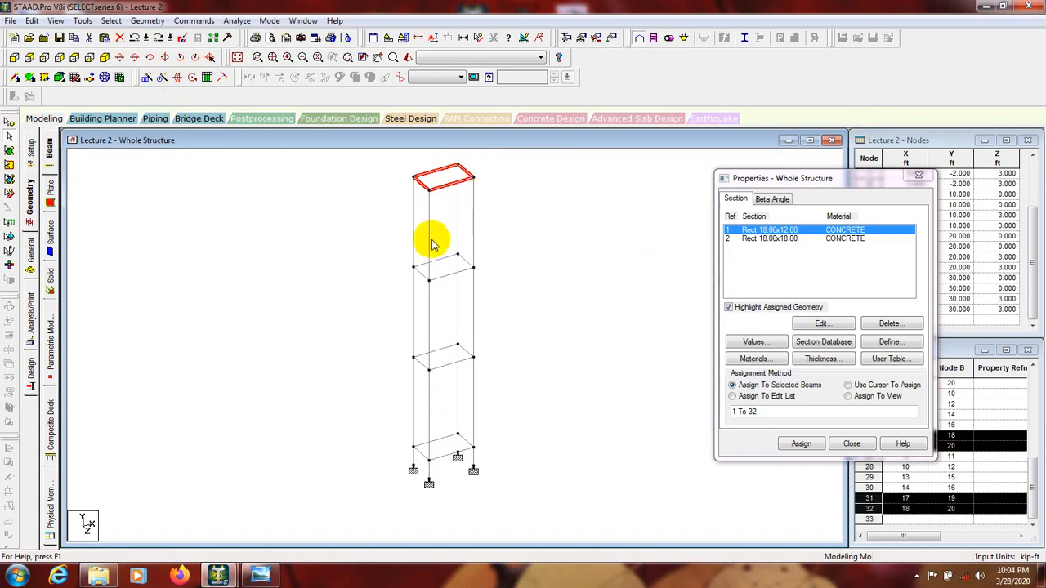
pyautogui.keyDown('ctrl'); pyautogui.click(441, 276); pyautogui.keyUp('ctrl')
pyautogui.keyDown('ctrl'); pyautogui.click(419, 270); pyautogui.keyUp('ctrl')
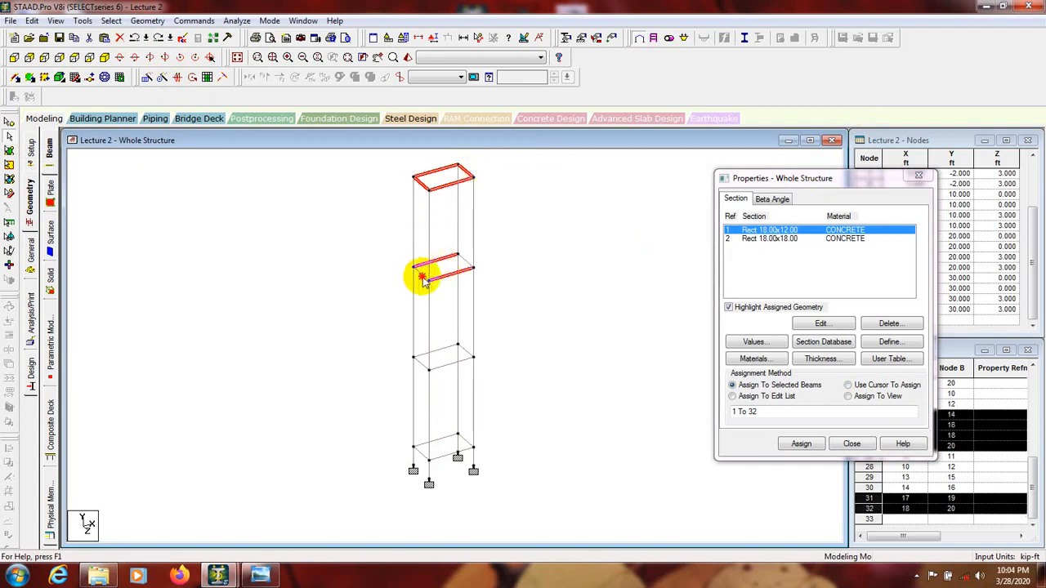
pyautogui.keyDown('ctrl'); pyautogui.click(421, 278); pyautogui.keyUp('ctrl')
pyautogui.keyDown('ctrl'); pyautogui.click(459, 267); pyautogui.keyUp('ctrl')
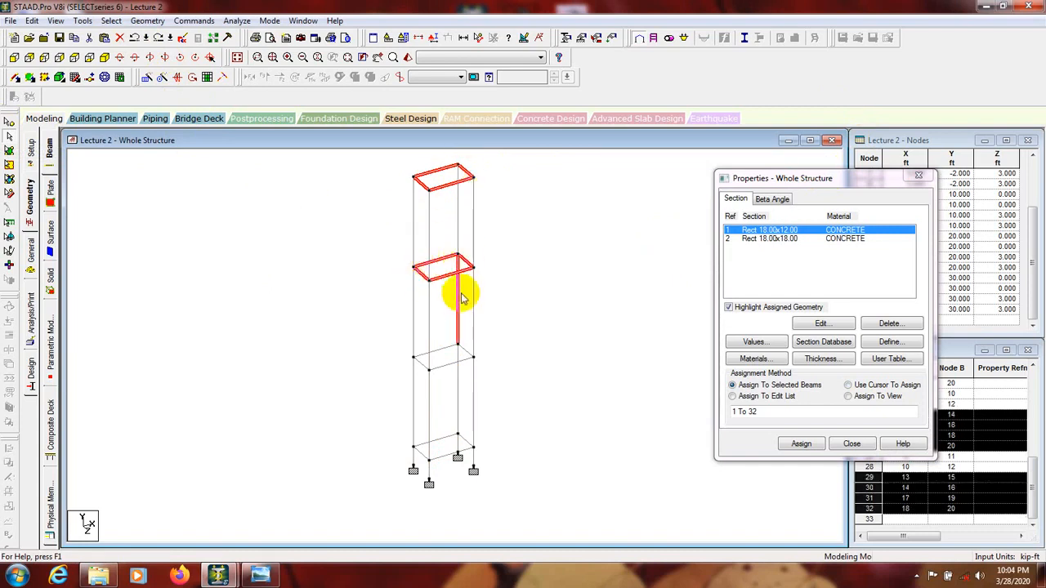
# Step: Add the four horizontal beams on each of the frame's lower two levels to the selection one by one
pyautogui.keyDown('ctrl'); pyautogui.click(419, 361); pyautogui.keyUp('ctrl')
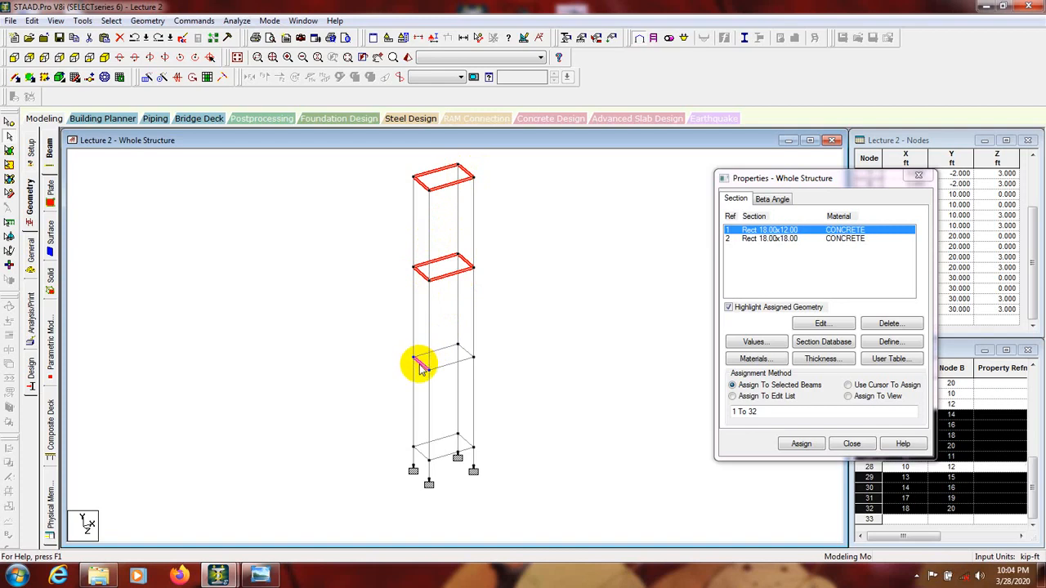
pyautogui.keyDown('ctrl'); pyautogui.click(443, 350); pyautogui.keyUp('ctrl')
pyautogui.keyDown('ctrl'); pyautogui.click(462, 351); pyautogui.keyUp('ctrl')
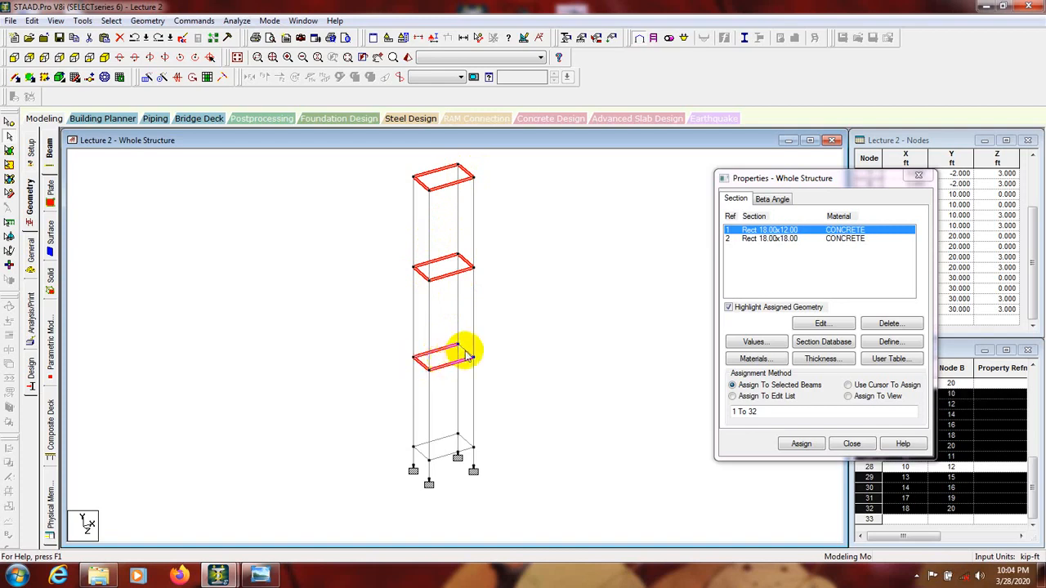
pyautogui.keyDown('ctrl'); pyautogui.click(461, 365); pyautogui.keyUp('ctrl')
pyautogui.keyDown('ctrl'); pyautogui.click(449, 435); pyautogui.keyUp('ctrl')
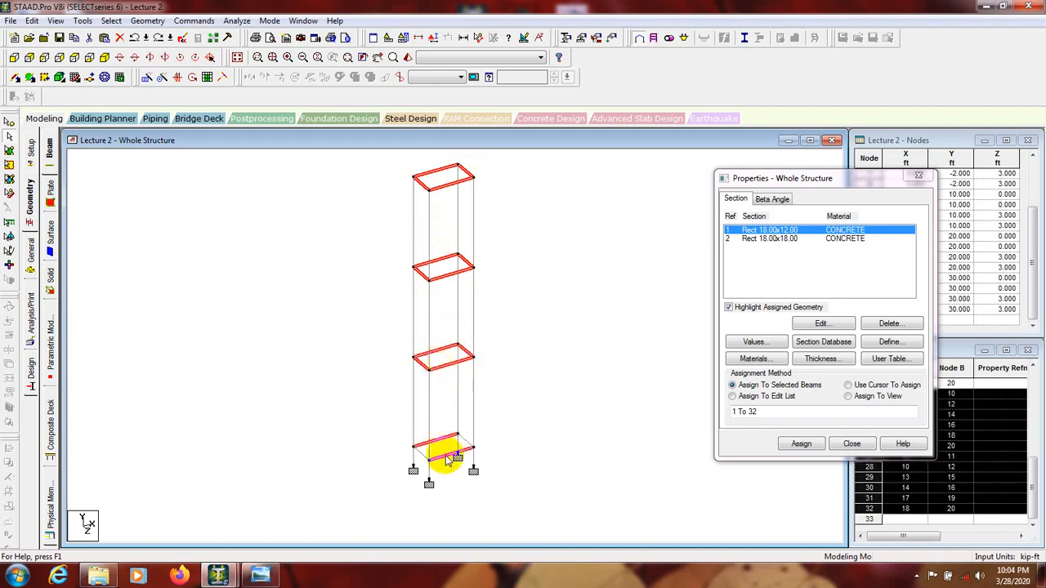
pyautogui.keyDown('ctrl'); pyautogui.click(468, 441); pyautogui.keyUp('ctrl')
pyautogui.keyDown('ctrl'); pyautogui.click(418, 456); pyautogui.keyUp('ctrl')
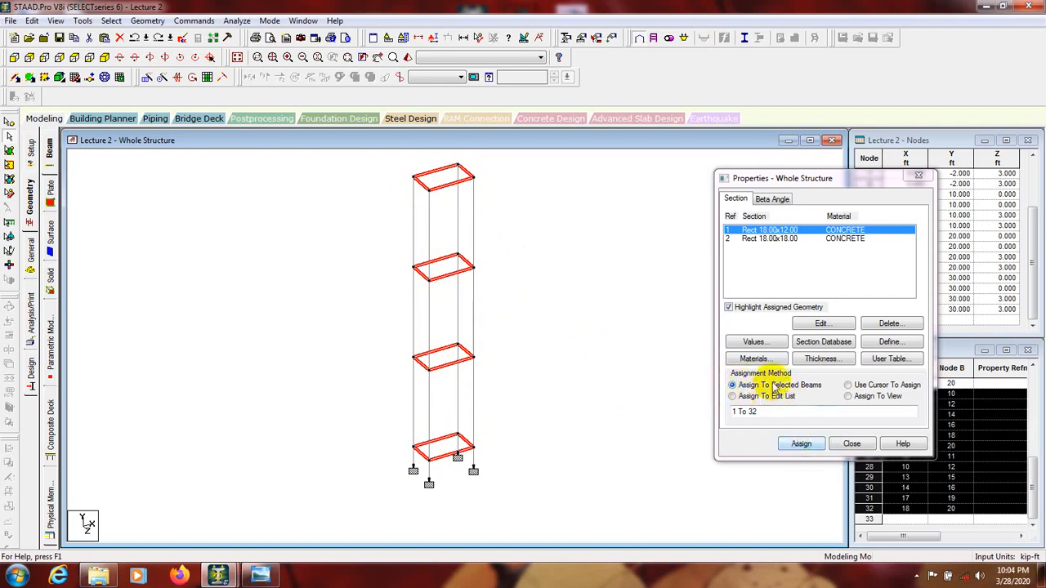
# Step: Assign the Rect 18.00x12.00 section with Assign To Selected Beams, clear the selection, and undo that assignment
pyautogui.click(799, 444)
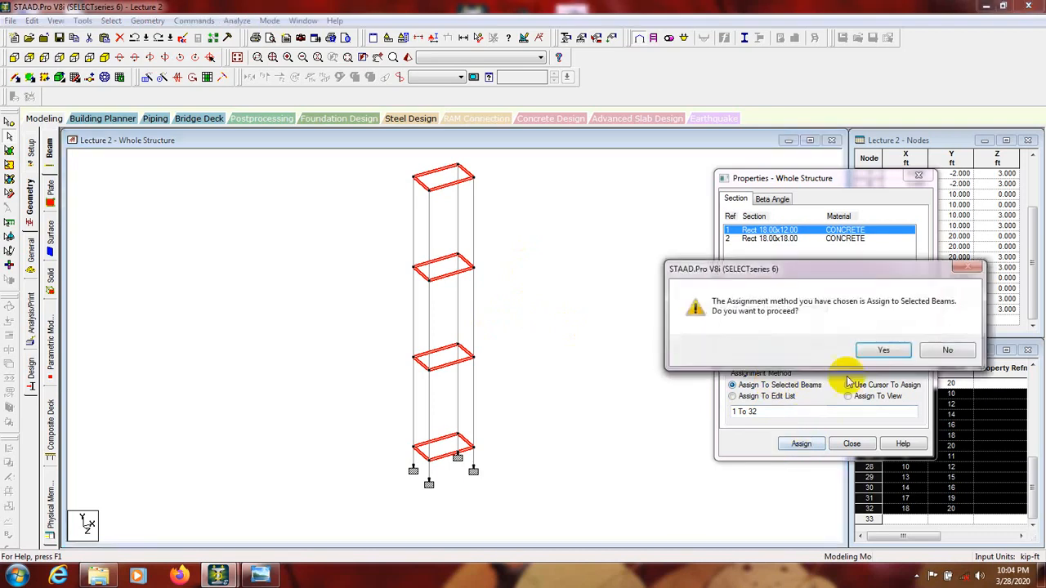
pyautogui.click(881, 351)
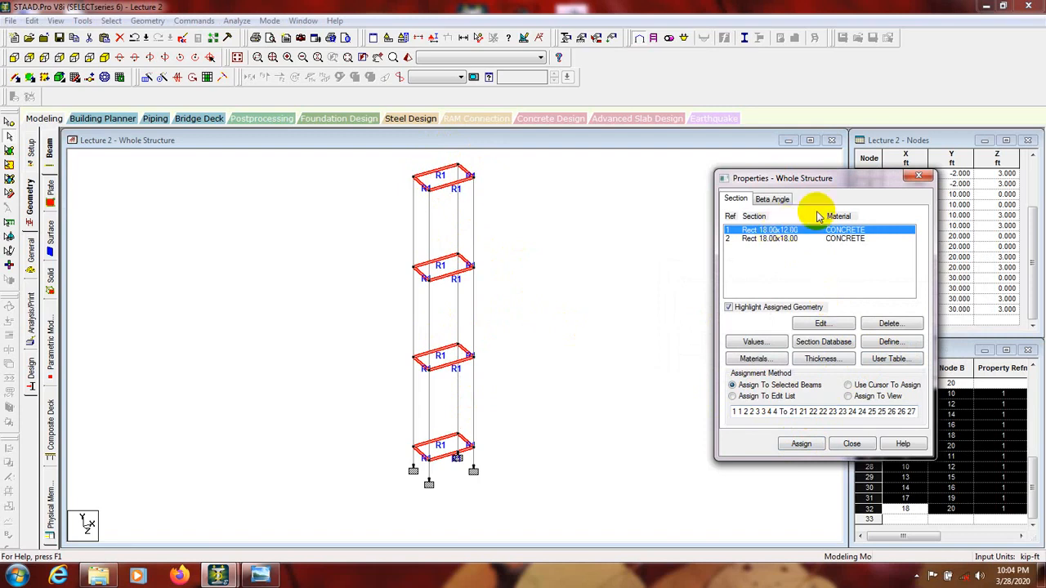
pyautogui.click(268, 255)
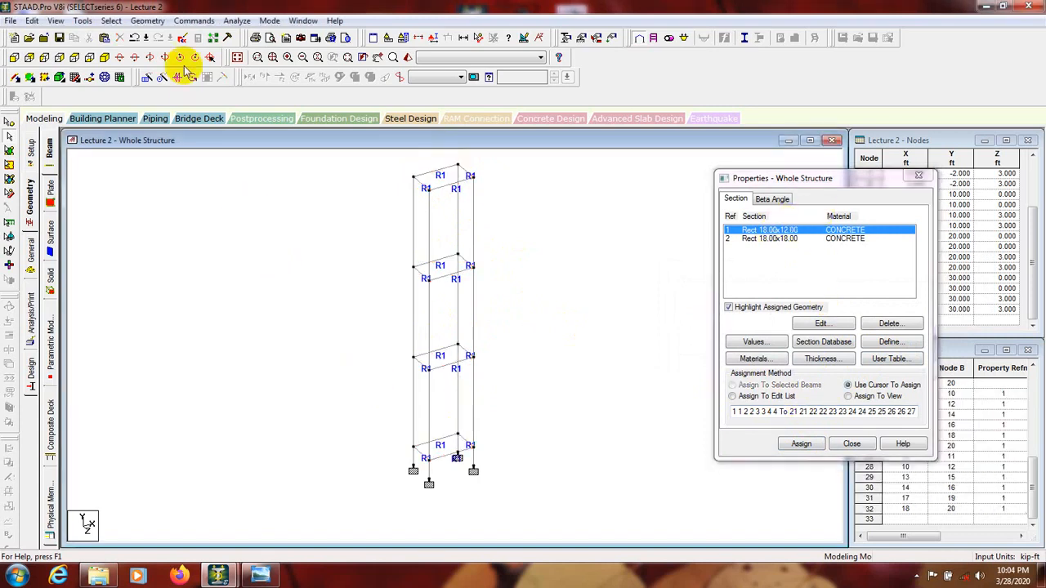
pyautogui.click(135, 38)
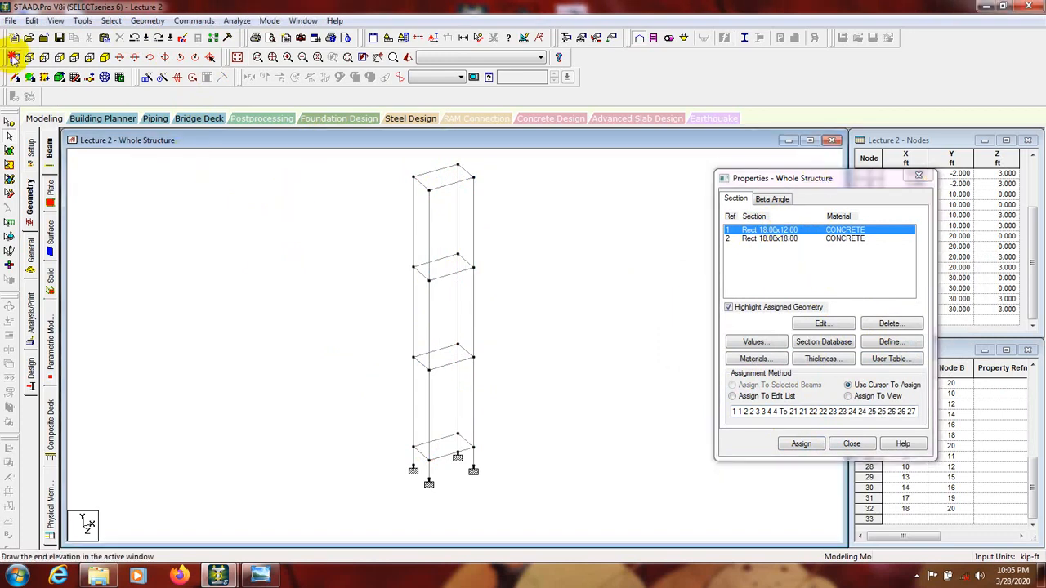
# Step: Window-select the X-direction beams at all four levels in the front view and assign Rect 18.00x12.00 to the selected beams
pyautogui.click(13, 58)
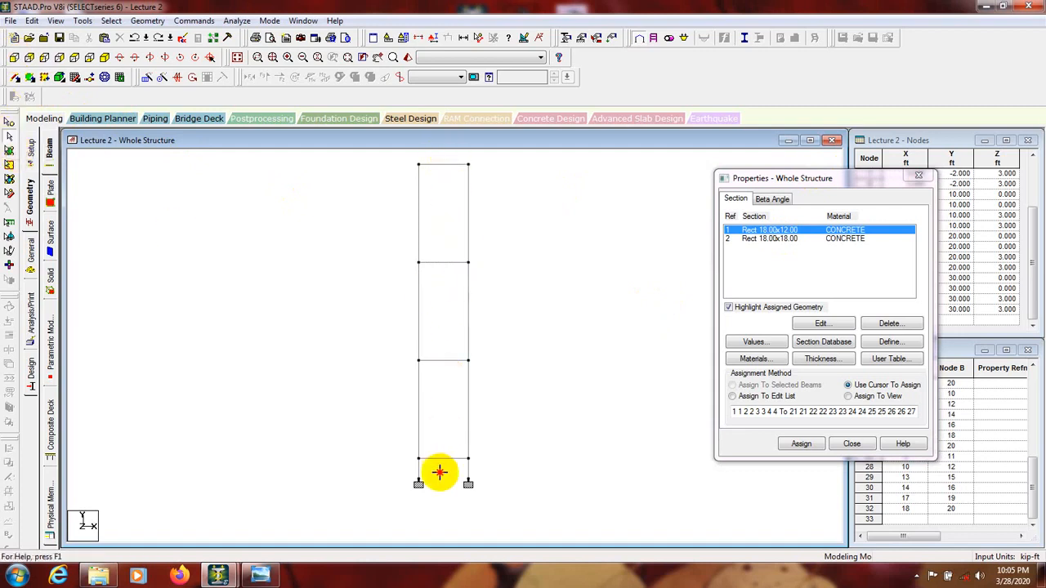
pyautogui.moveTo(440, 472); pyautogui.dragTo(439, 475)
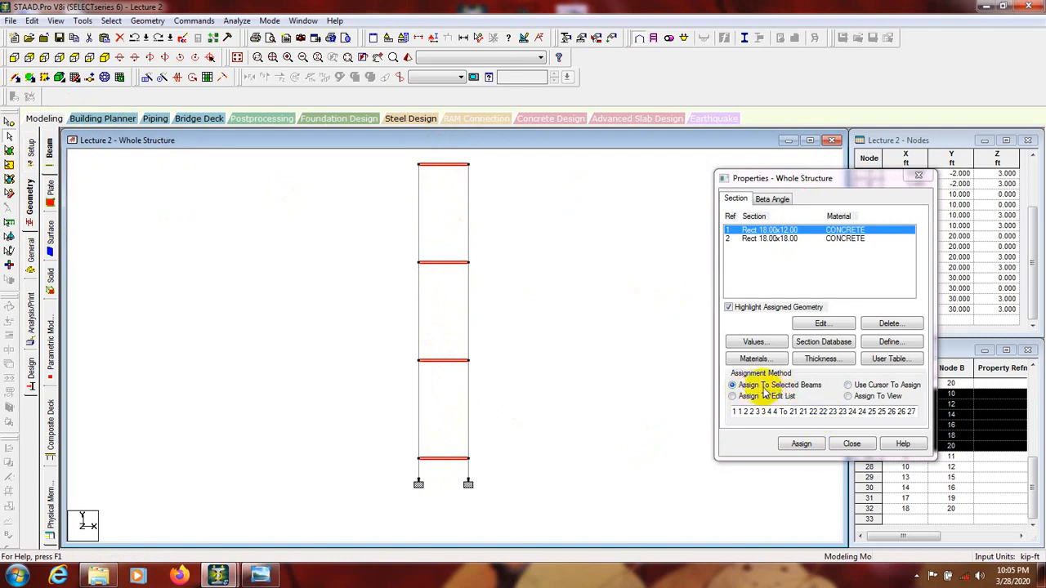
pyautogui.click(801, 443)
pyautogui.click(884, 351)
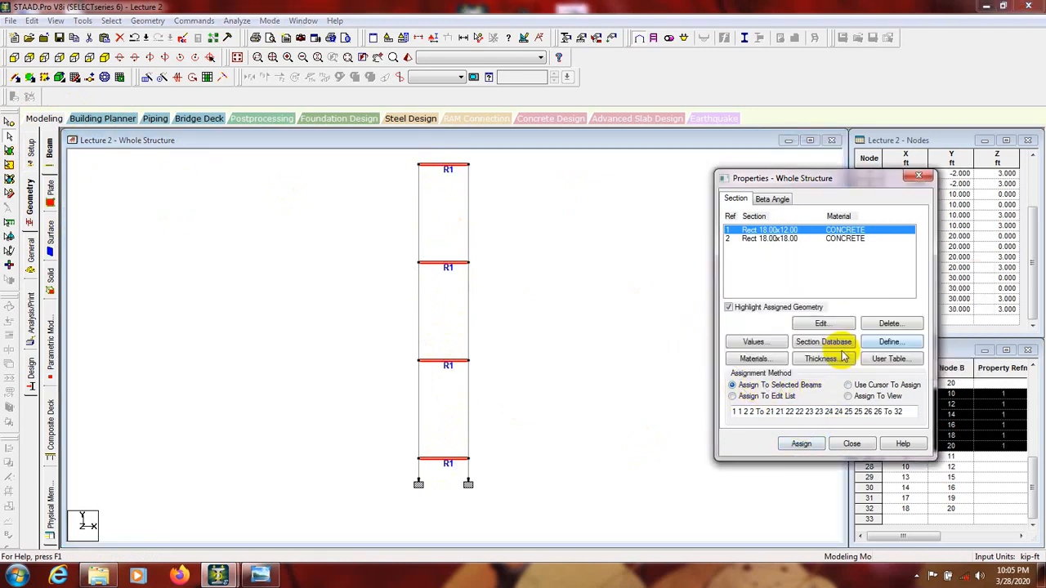
pyautogui.click(299, 187)
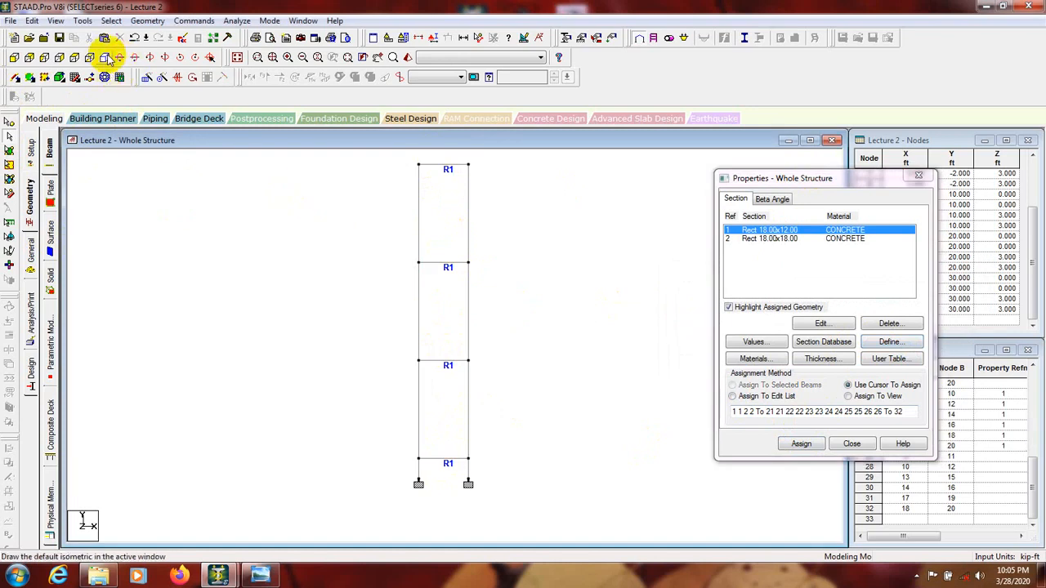
pyautogui.click(106, 59)
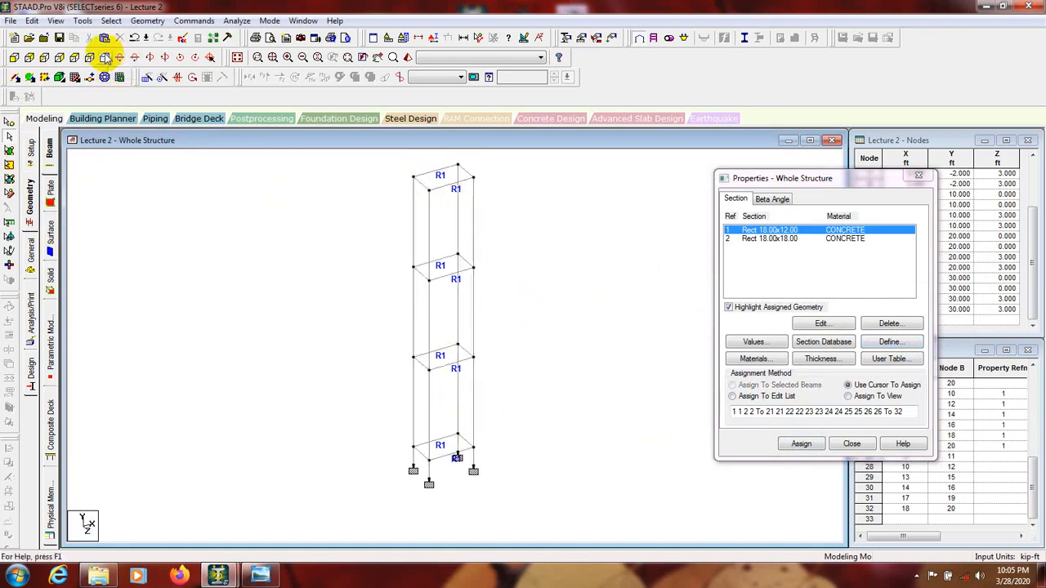
# Step: Window-select the Z-direction beams at all four levels in the side view and assign Rect 18.00x12.00 to the selected beams
pyautogui.click(13, 58)
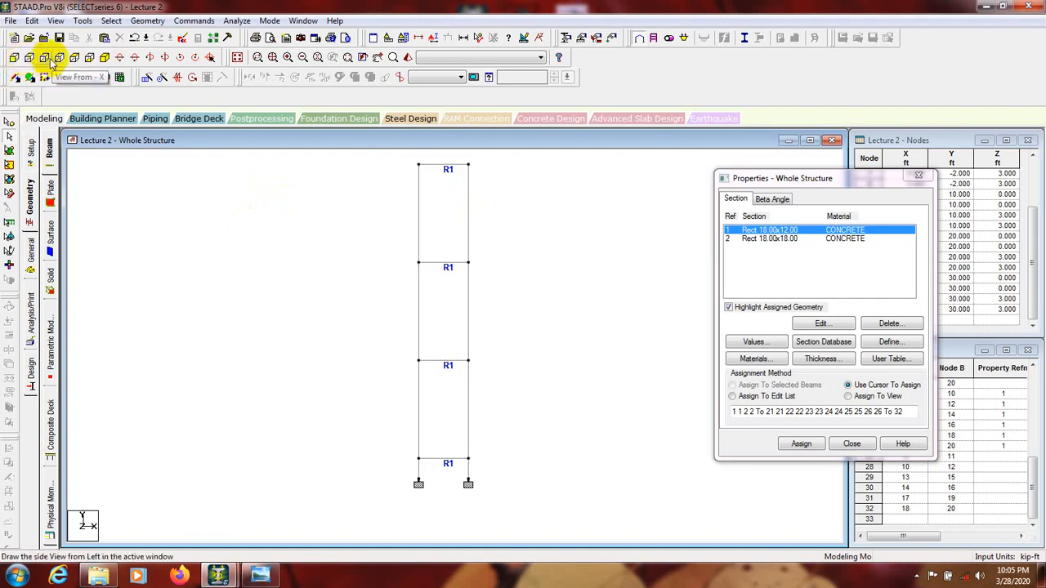
pyautogui.click(44, 58)
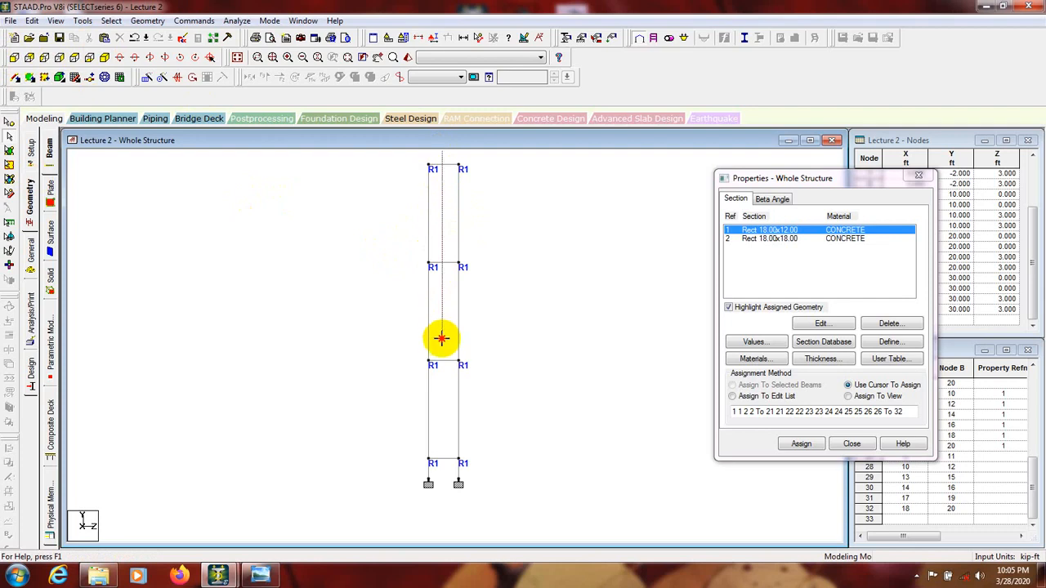
pyautogui.moveTo(442, 346); pyautogui.dragTo(444, 489)
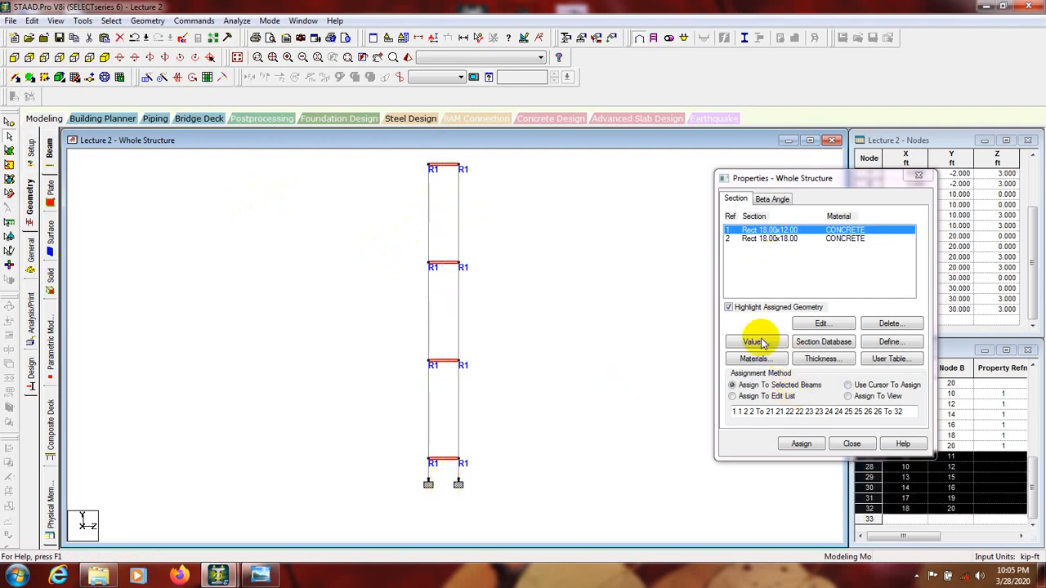
pyautogui.click(803, 446)
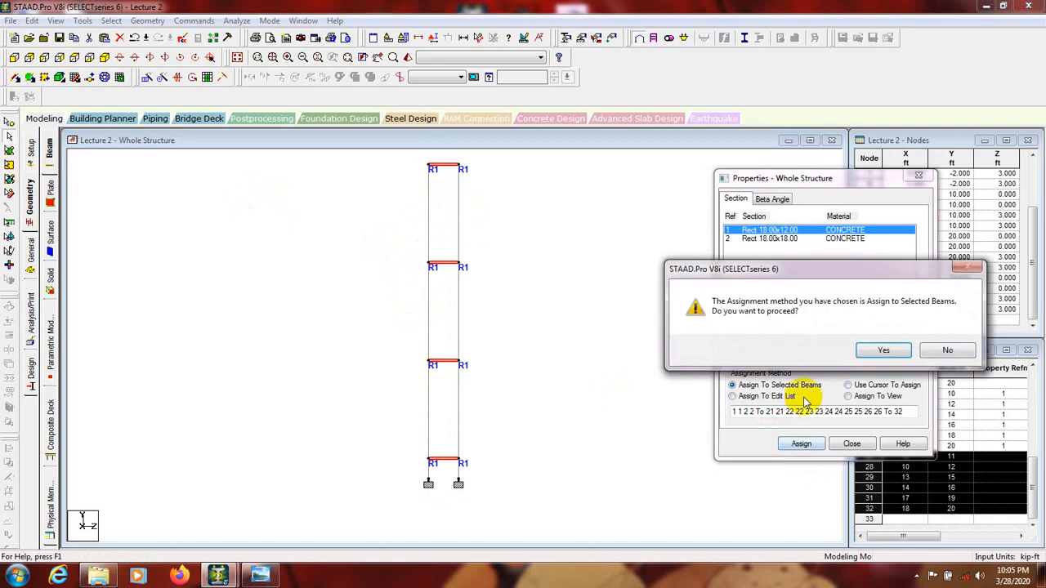
pyautogui.click(868, 351)
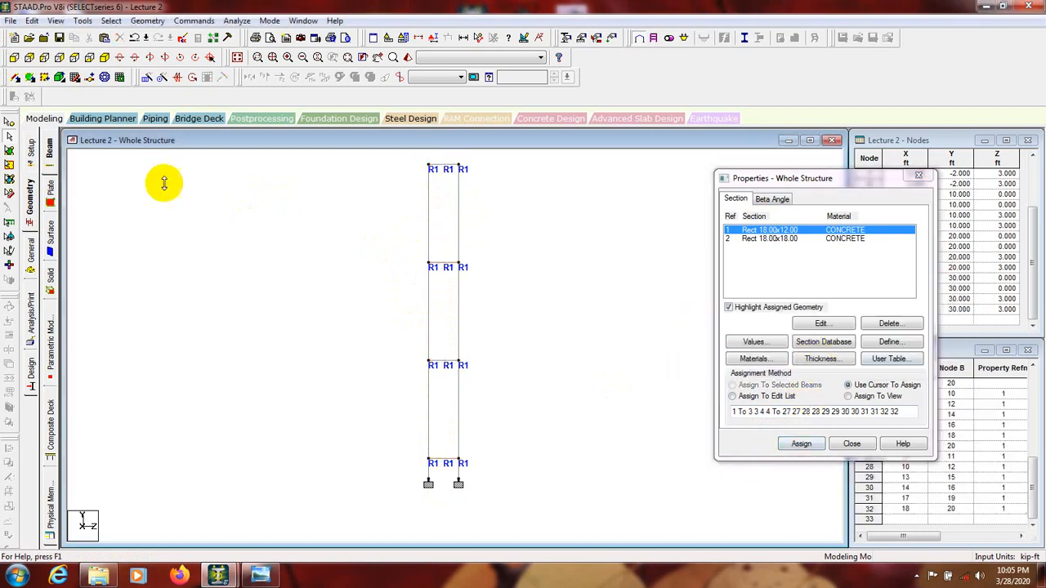
# Step: Restore the isometric view and undo the section assignments made to the X- and Z-direction beams
pyautogui.click(30, 59)
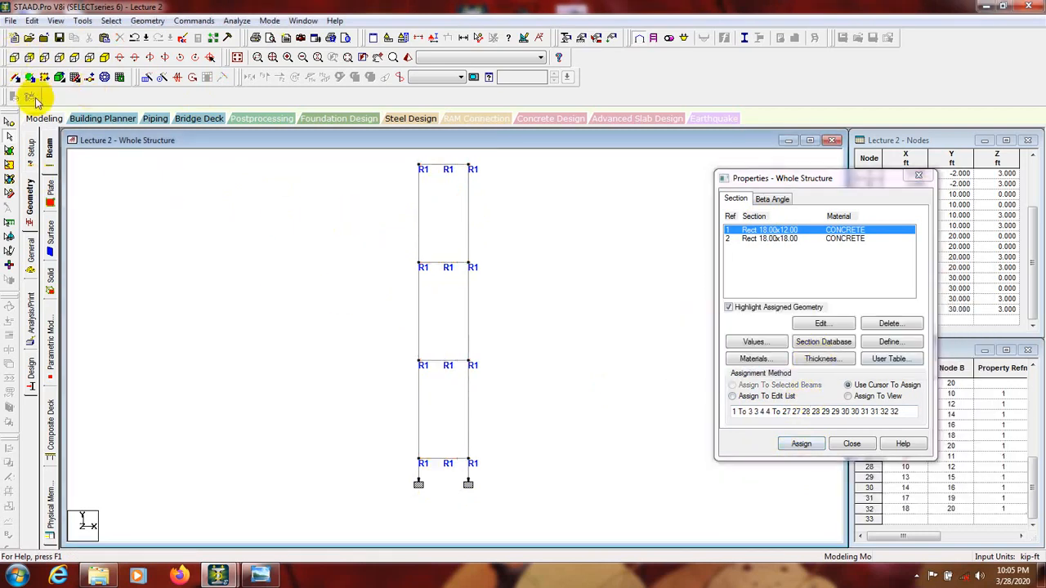
pyautogui.click(106, 59)
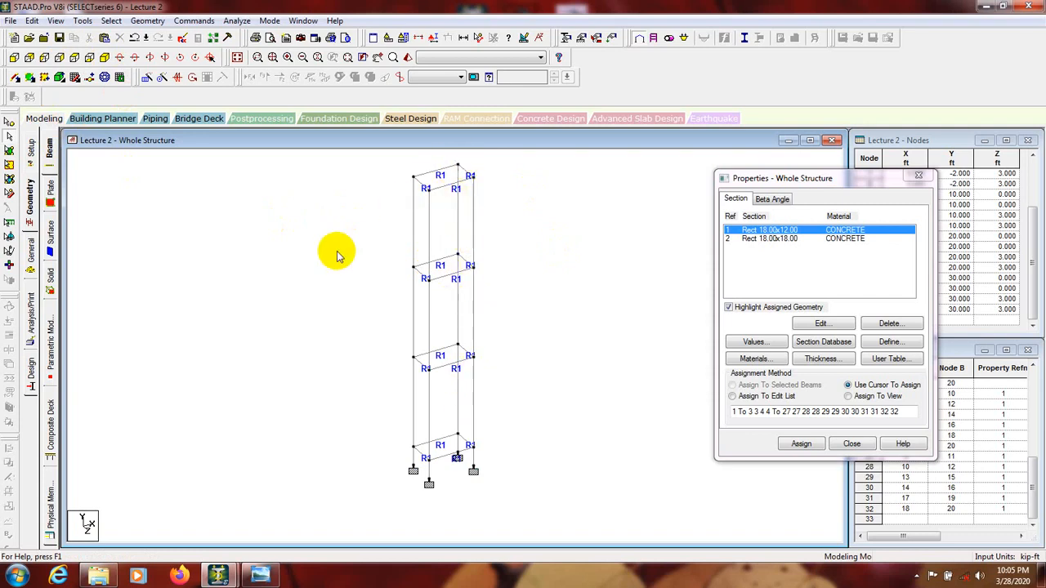
pyautogui.click(136, 38)
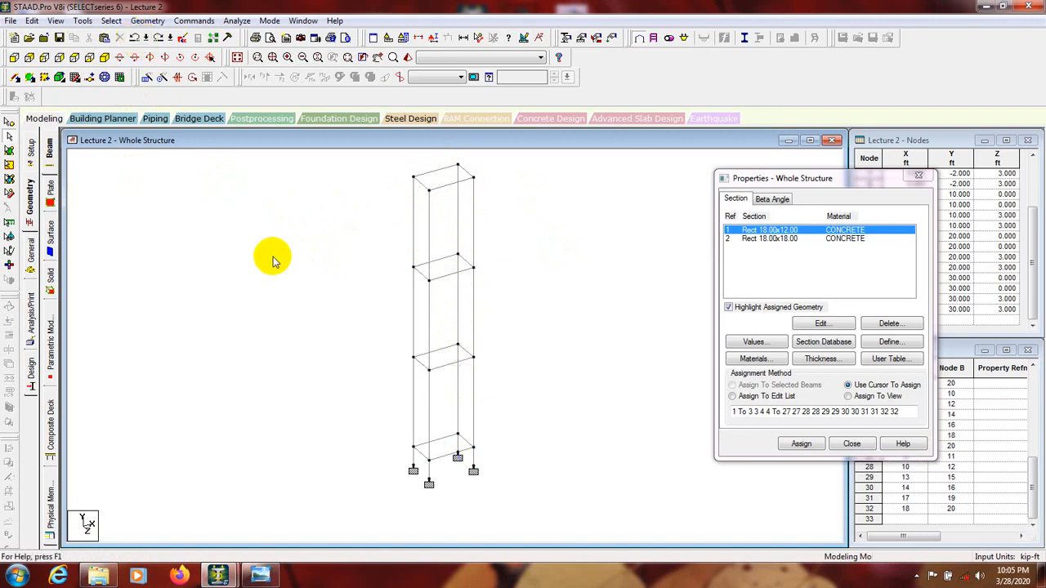
# Step: Select all the frame's beams parallel to X and add those parallel to Z to the selection
pyautogui.click(111, 21)
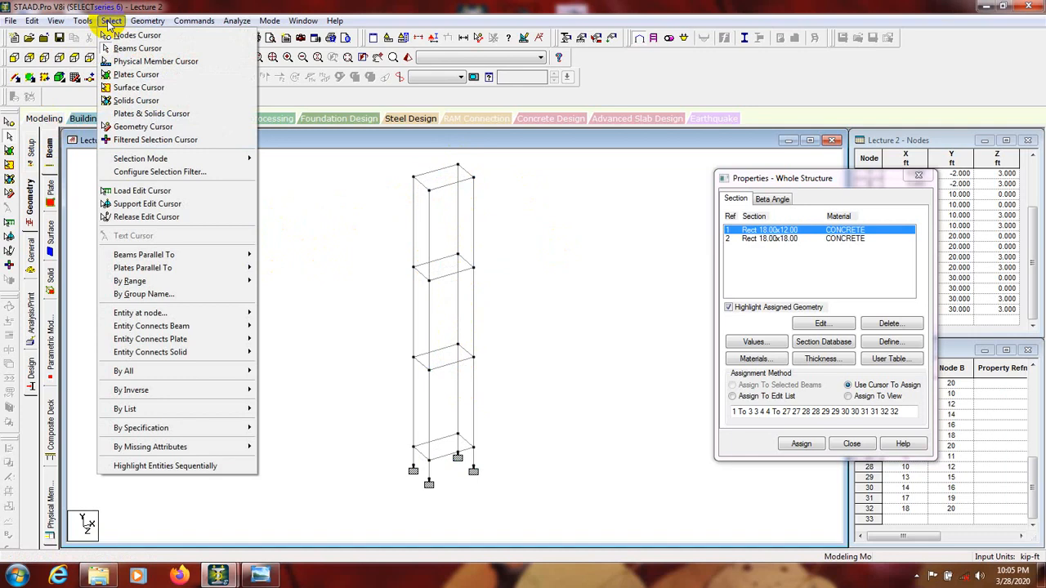
pyautogui.moveTo(204, 255)
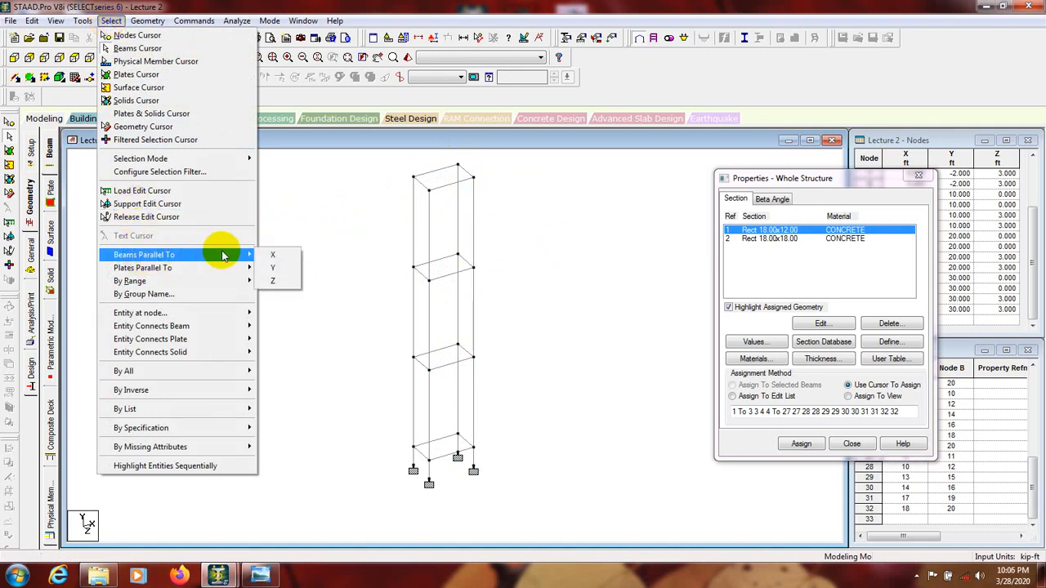
pyautogui.click(278, 257)
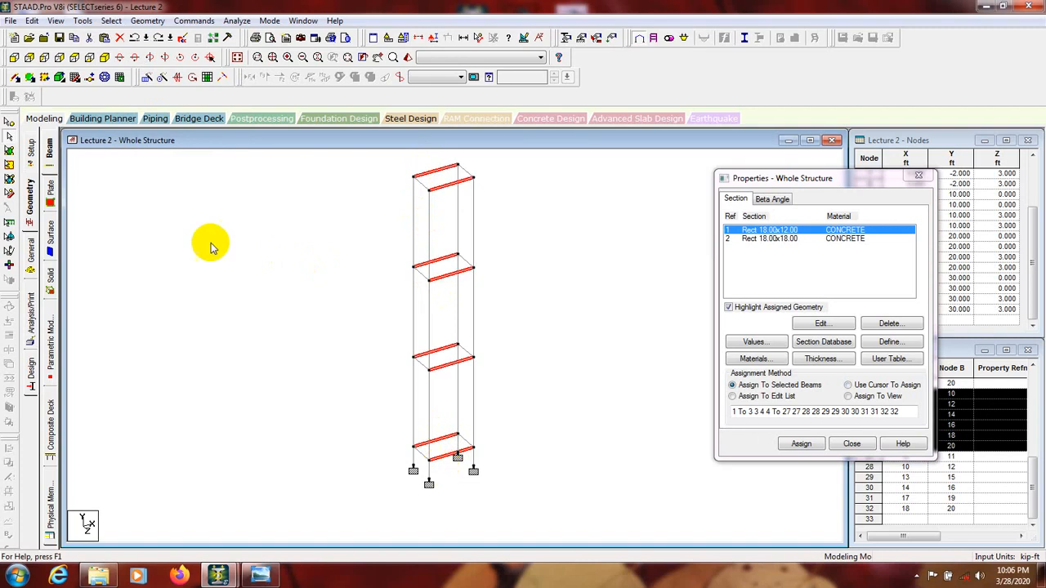
pyautogui.click(111, 20)
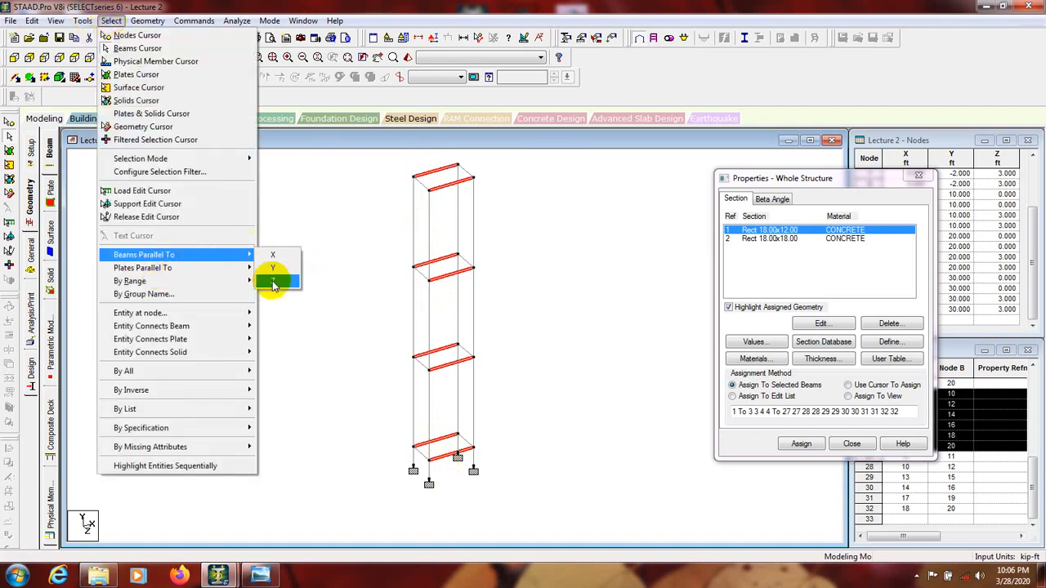
pyautogui.click(273, 282)
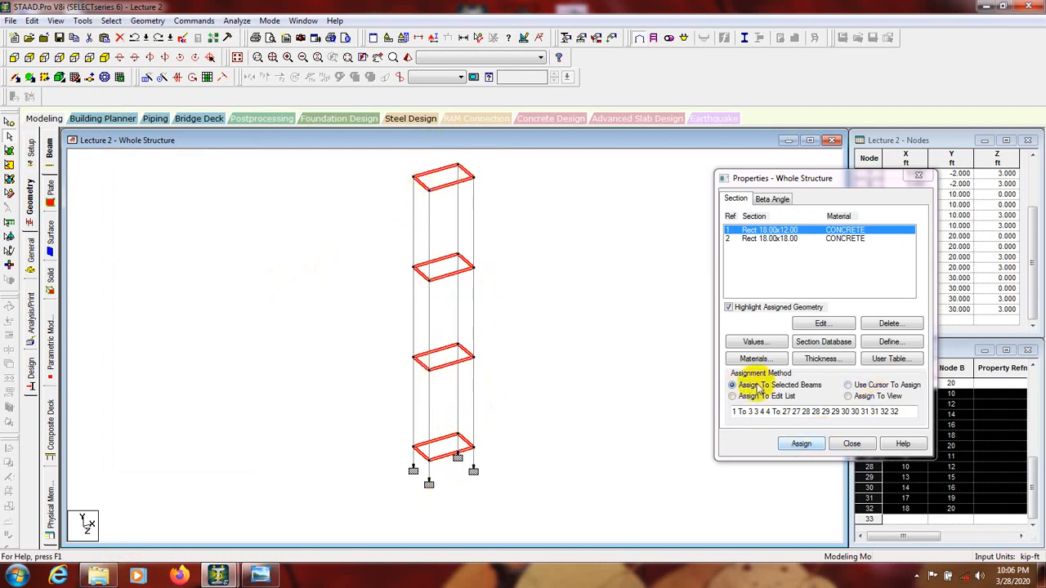
# Step: Assign the Rect 18.00x12.00 section to the selected horizontal beams and clear the beam selection
pyautogui.click(801, 444)
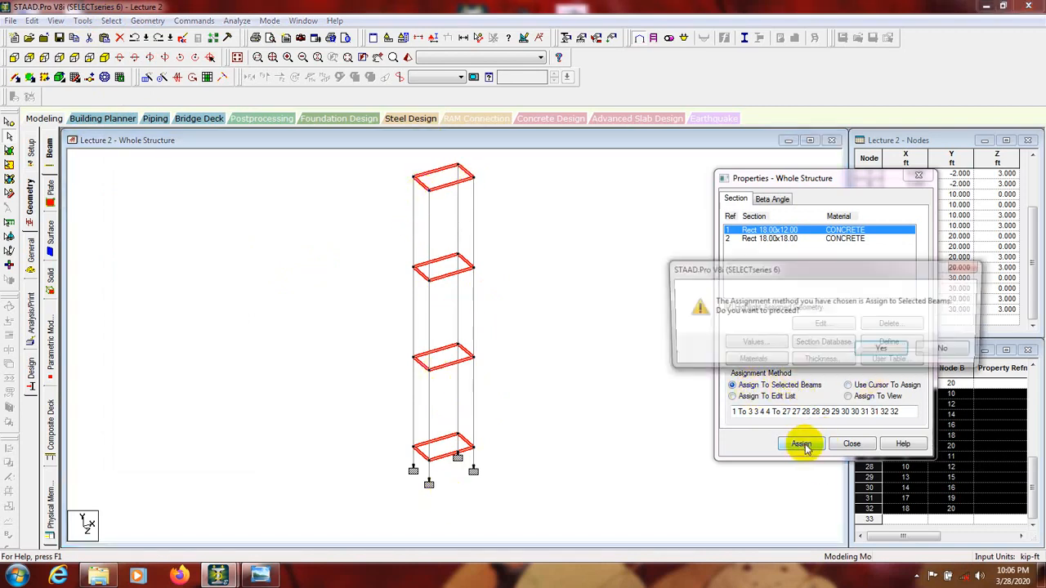
pyautogui.click(879, 351)
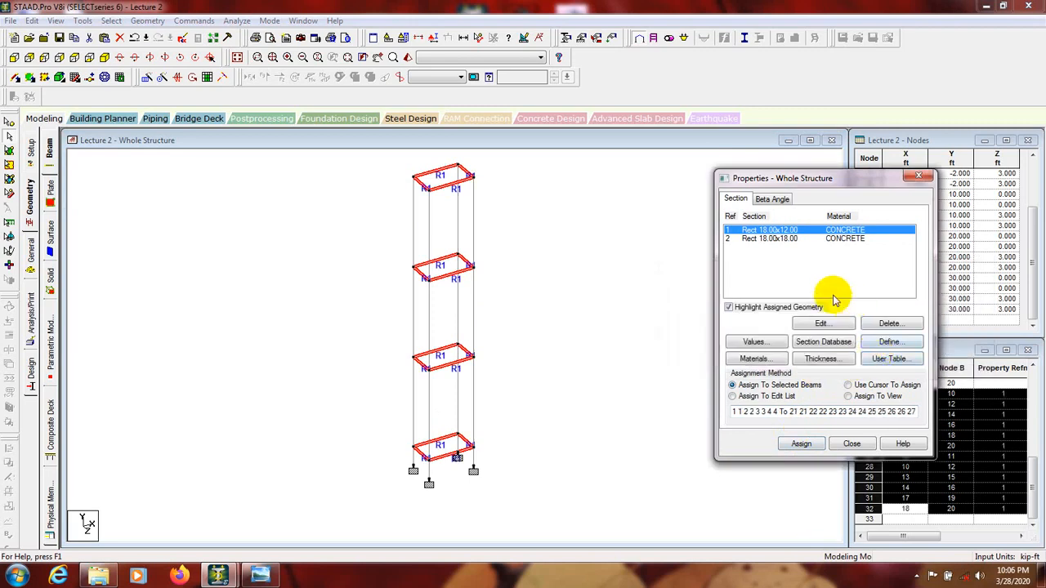
pyautogui.click(664, 282)
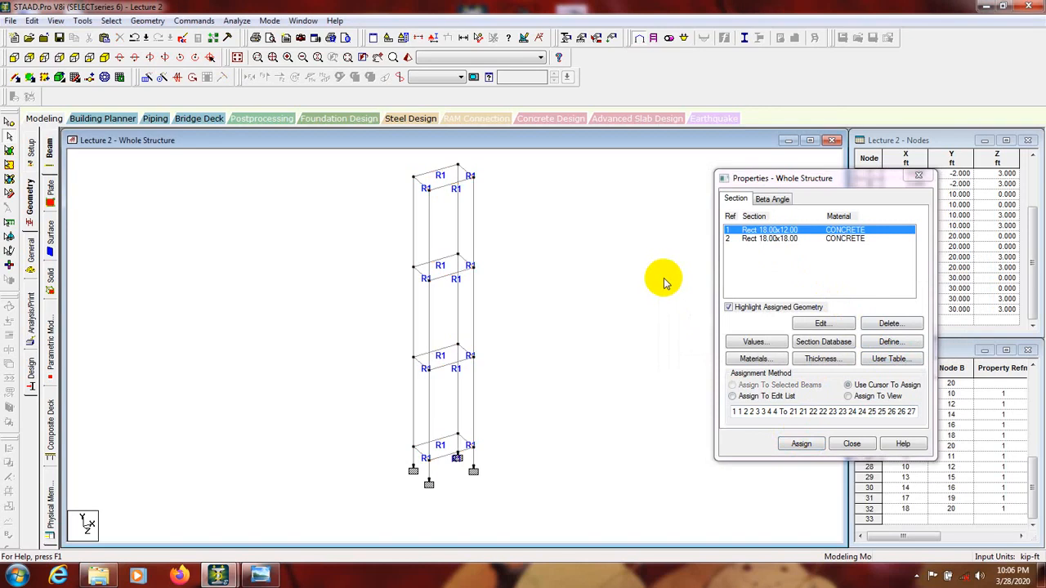
# Step: Choose the Rect 18.00x18.00 concrete section as the one to assign
pyautogui.click(772, 239)
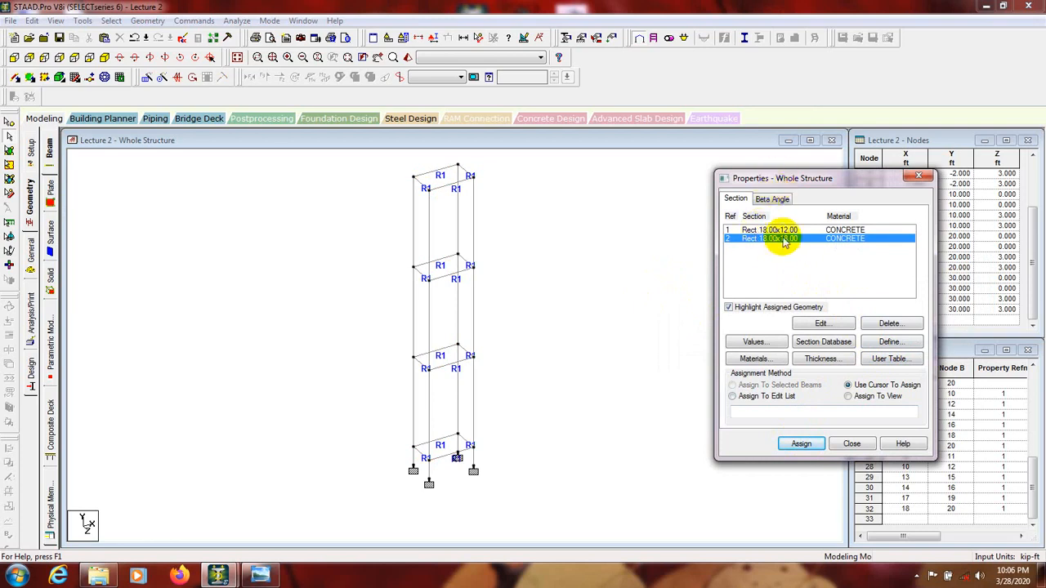
pyautogui.click(781, 270)
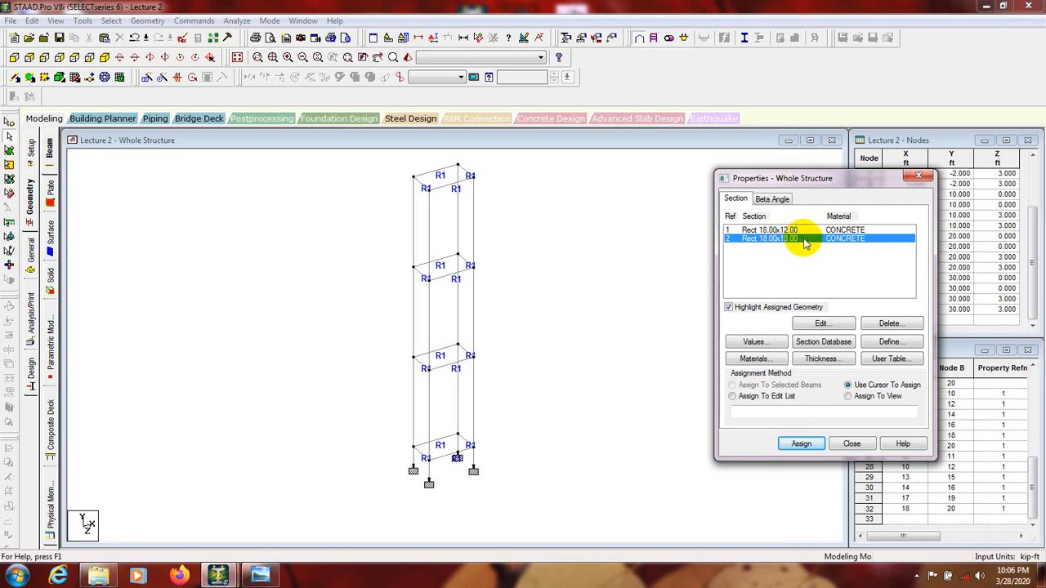
# Step: Show the front view and window-select the columns of the three full-height storeys
pyautogui.click(14, 58)
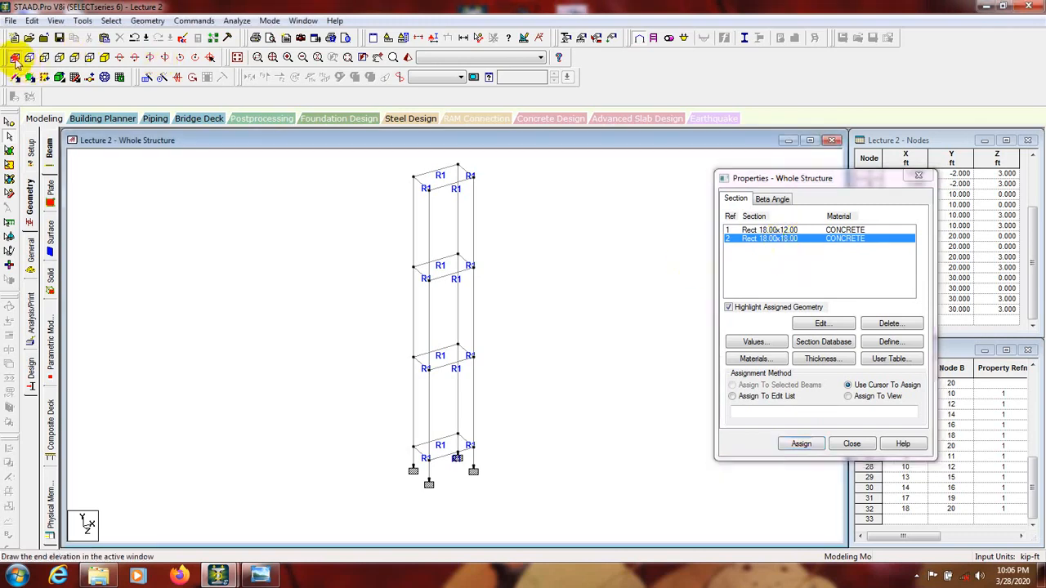
pyautogui.moveTo(496, 211); pyautogui.dragTo(299, 221)
pyautogui.moveTo(513, 319); pyautogui.dragTo(306, 320)
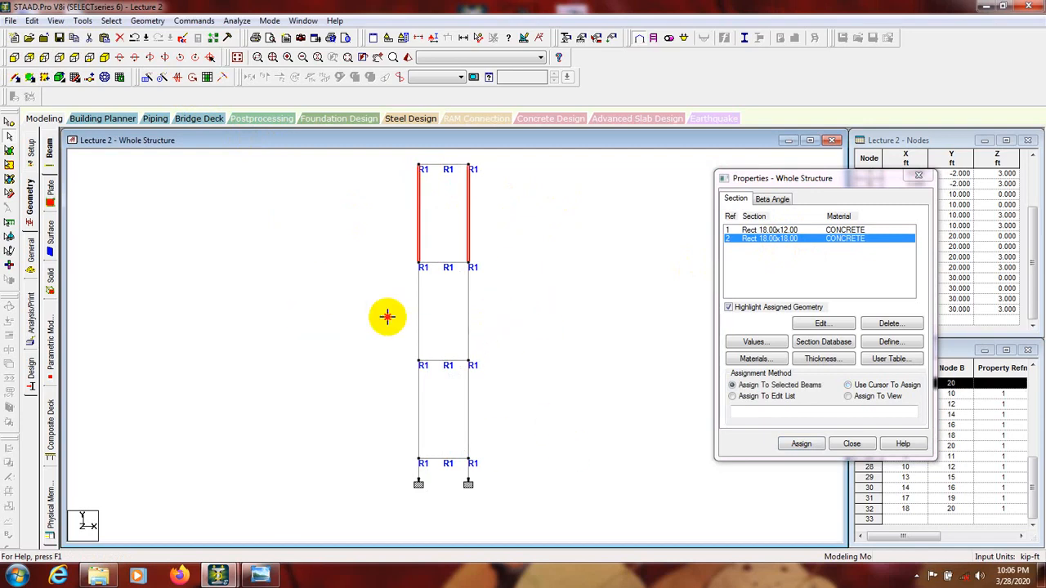
pyautogui.keyDown('ctrl'); pyautogui.moveTo(477, 294); pyautogui.dragTo(286, 309); pyautogui.keyUp('ctrl')
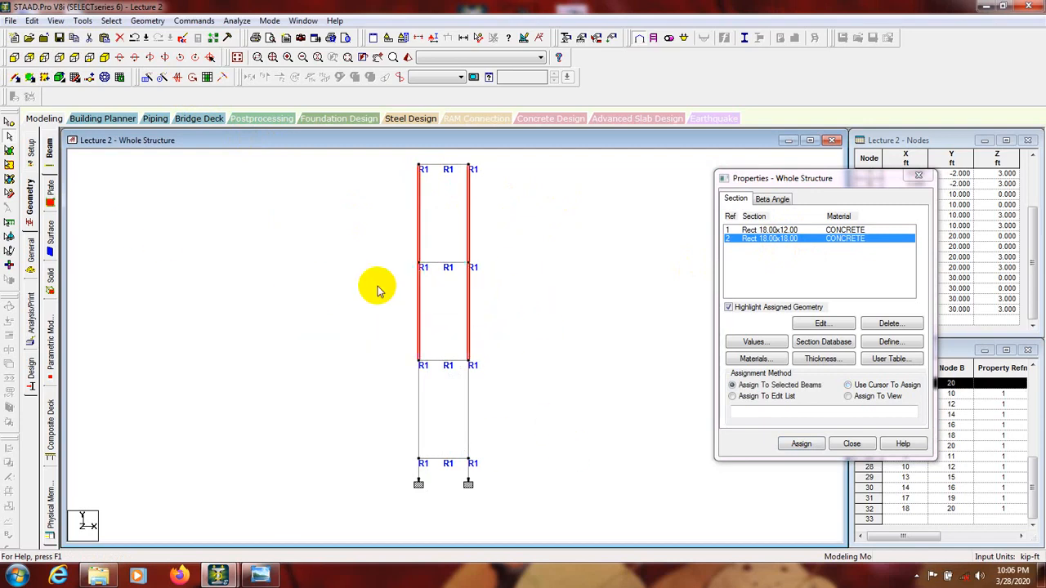
pyautogui.keyDown('ctrl'); pyautogui.moveTo(488, 396); pyautogui.dragTo(372, 443); pyautogui.keyUp('ctrl')
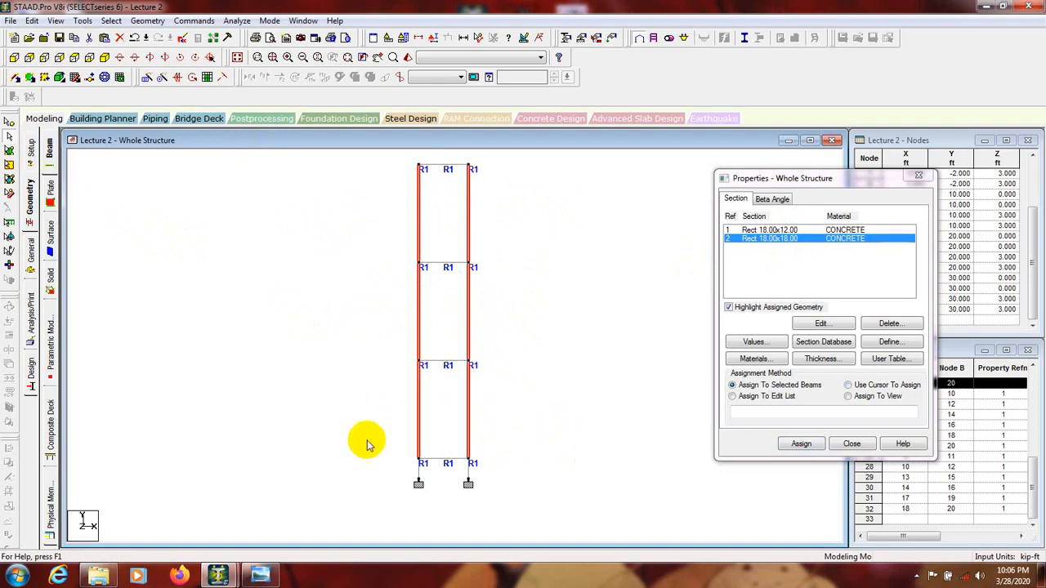
# Step: Window-select the short base columns between the supports and the lowest beam level
pyautogui.scroll(4, 474, 527)
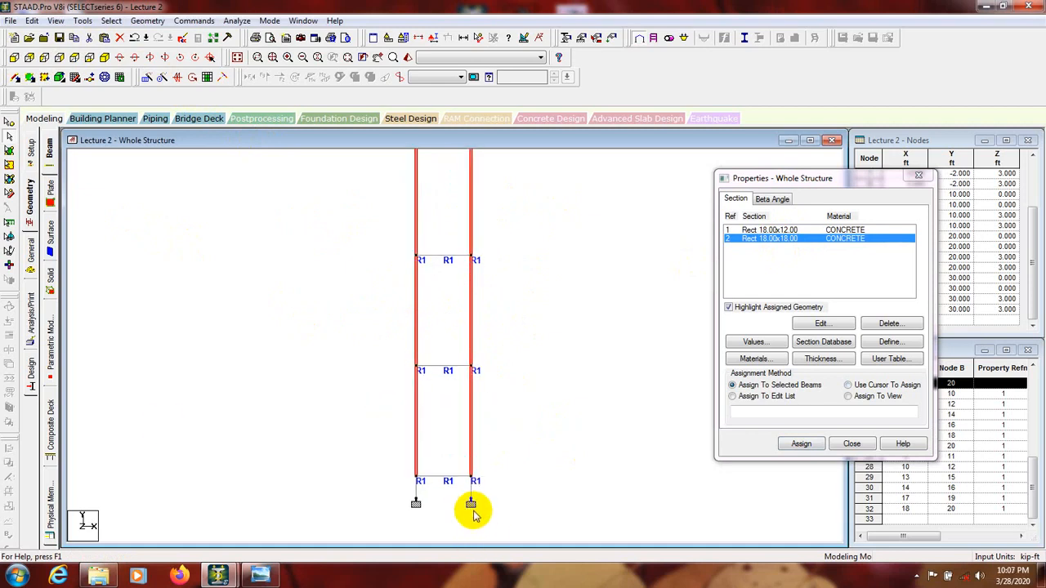
pyautogui.moveTo(503, 512); pyautogui.dragTo(501, 371, button='middle')
pyautogui.scroll(2, 498, 370)
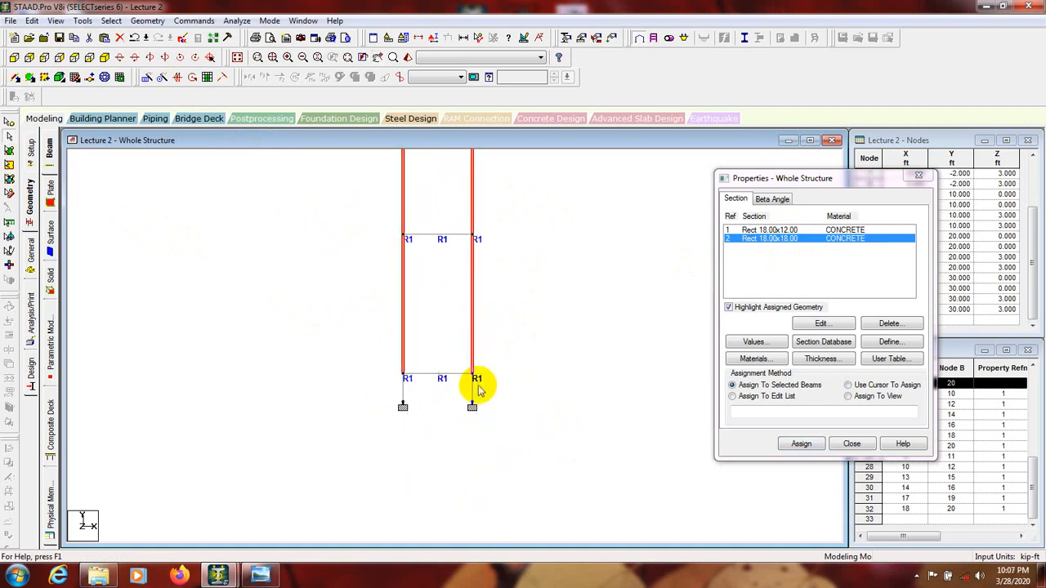
pyautogui.moveTo(478, 385); pyautogui.dragTo(376, 408)
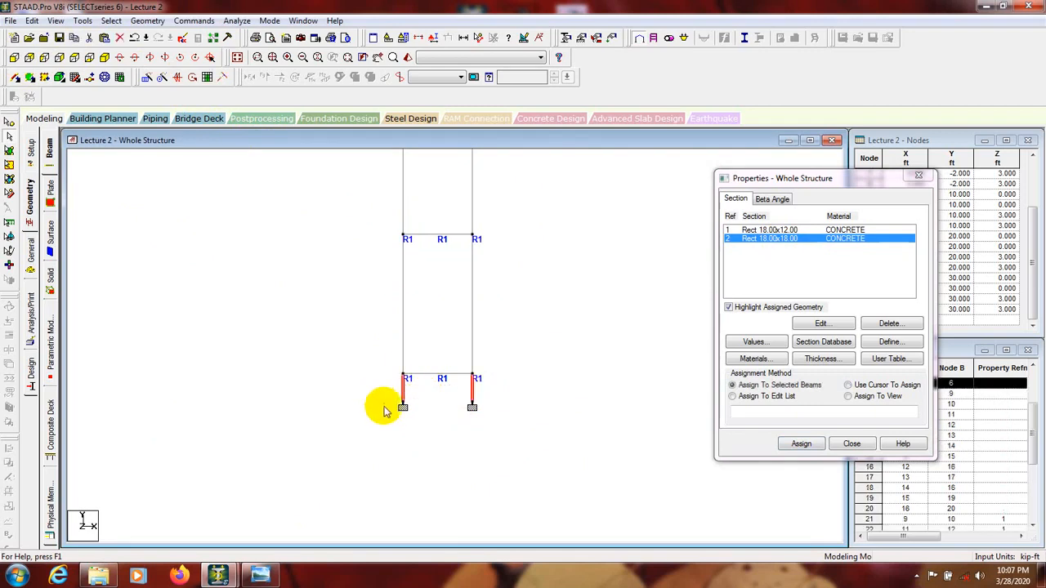
# Step: Add the columns of all three storeys above the base to the selected short columns
pyautogui.scroll(-2, 344, 443)
pyautogui.scroll(-3, 343, 393)
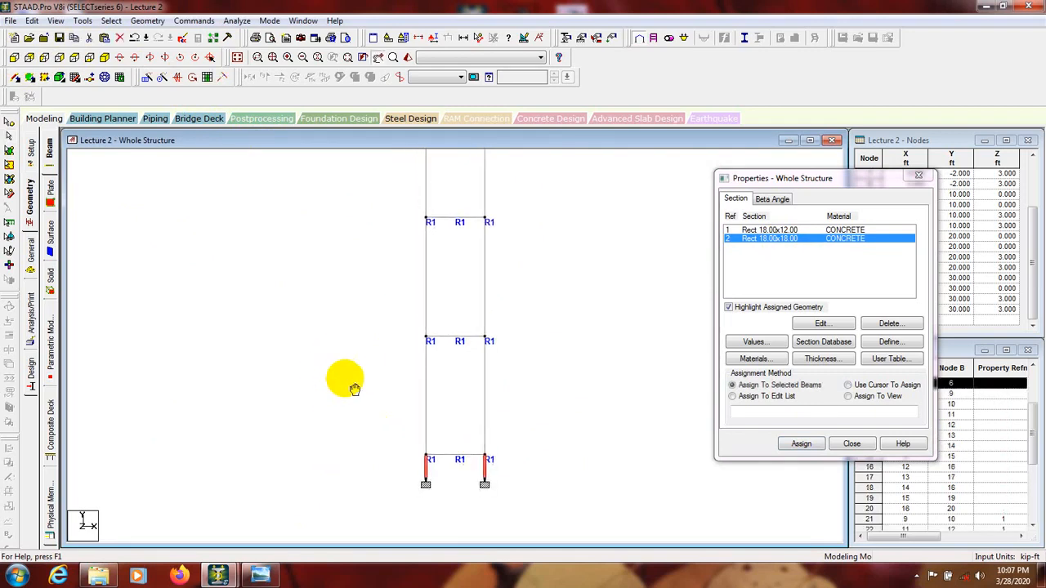
pyautogui.keyDown('ctrl'); pyautogui.moveTo(497, 380); pyautogui.dragTo(340, 433); pyautogui.keyUp('ctrl')
pyautogui.keyDown('ctrl'); pyautogui.moveTo(502, 283); pyautogui.dragTo(373, 343); pyautogui.keyUp('ctrl')
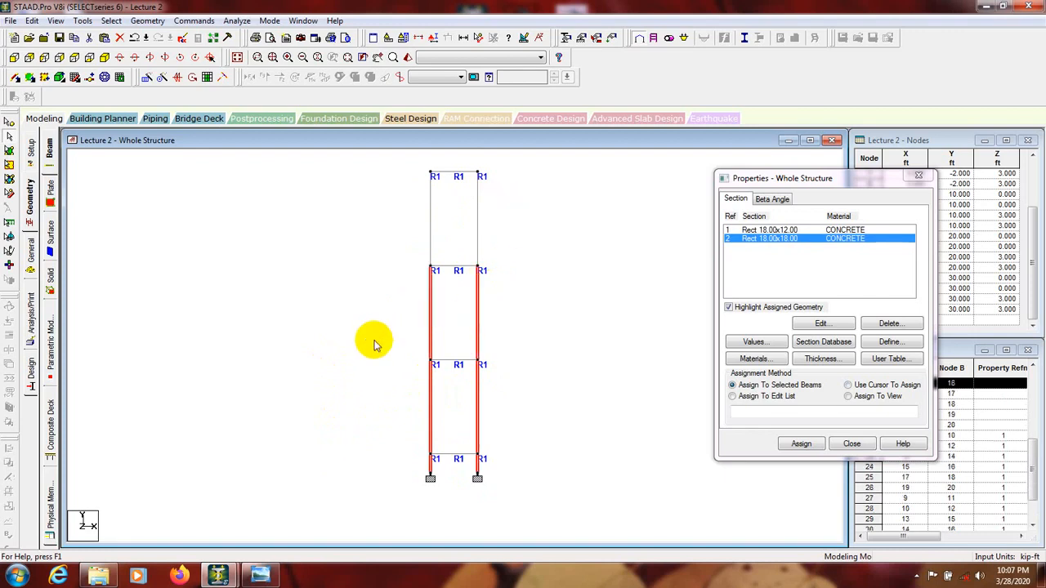
pyautogui.keyDown('ctrl'); pyautogui.click(476, 219); pyautogui.keyUp('ctrl')
pyautogui.keyDown('ctrl'); pyautogui.moveTo(448, 206); pyautogui.dragTo(402, 236); pyautogui.keyUp('ctrl')
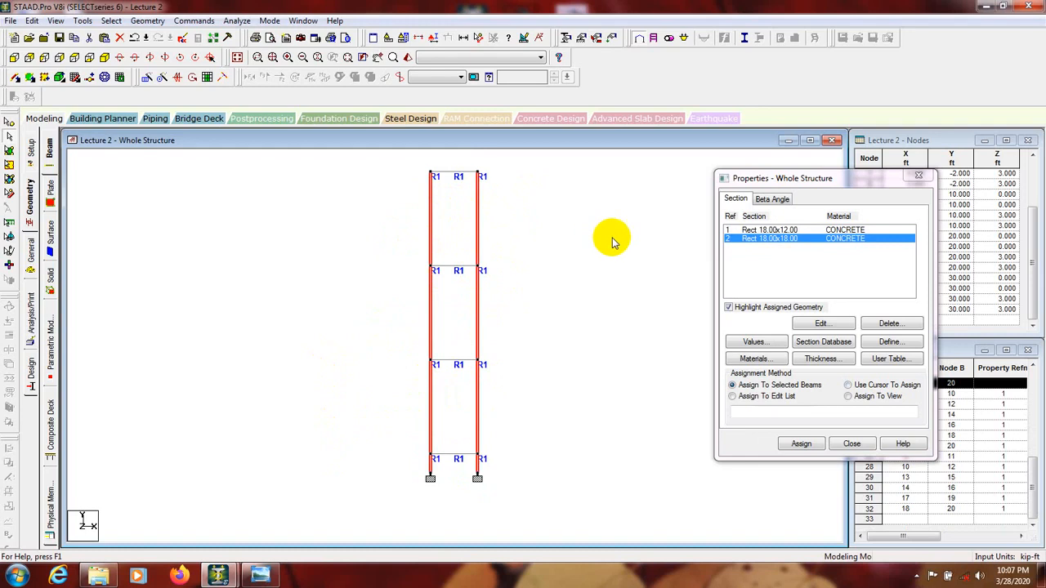
# Step: Assign Rect 18.00x18.00 to the selected columns, restore the isometric view and undo the column assignment
pyautogui.click(801, 444)
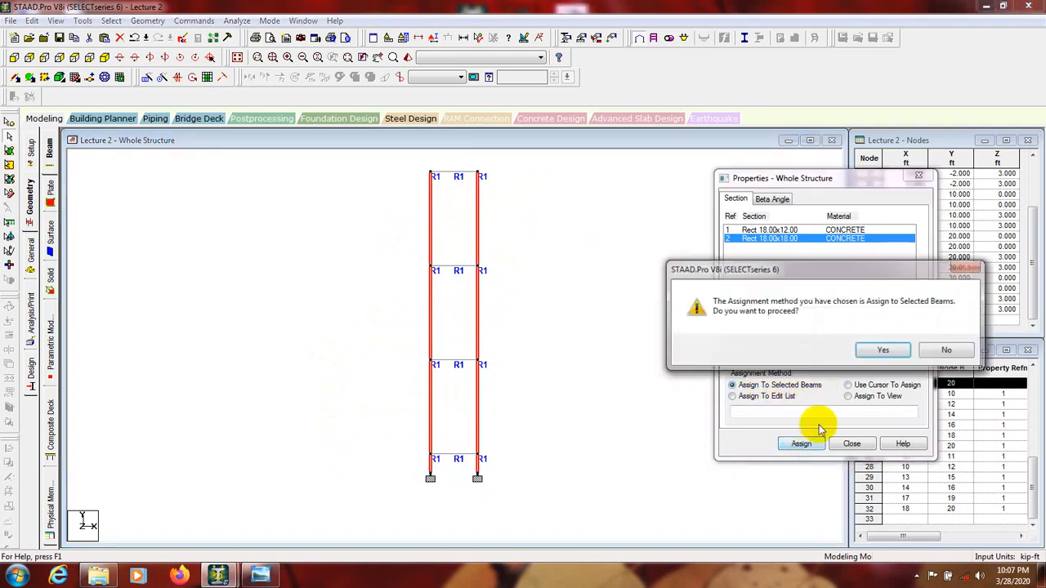
pyautogui.click(855, 350)
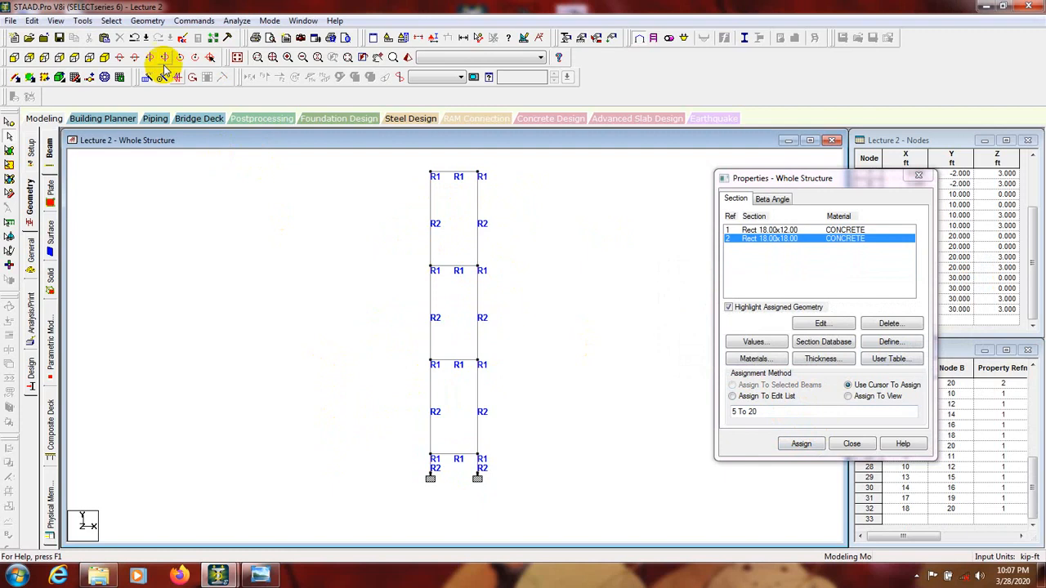
pyautogui.click(104, 58)
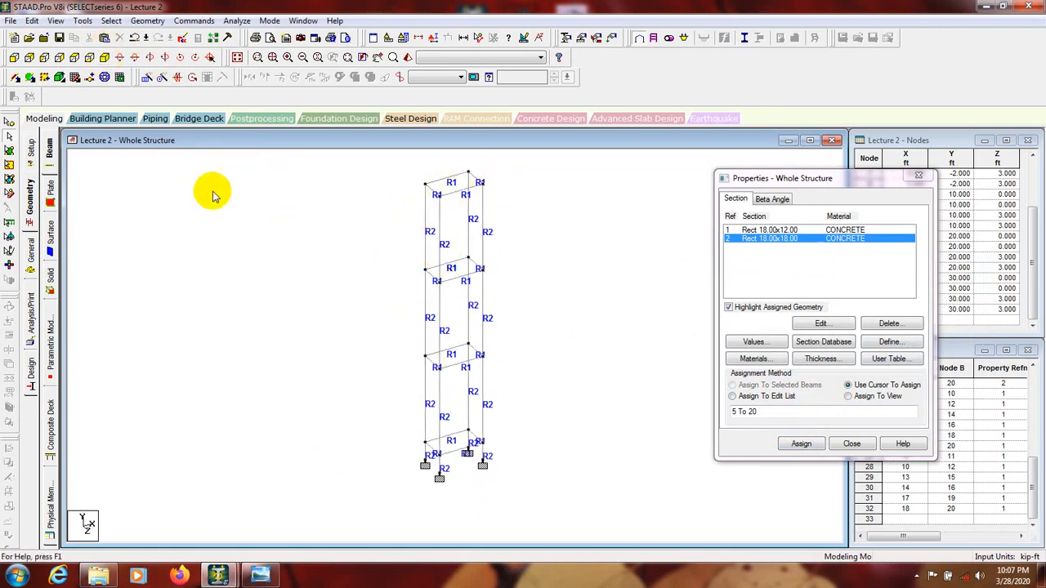
pyautogui.click(132, 39)
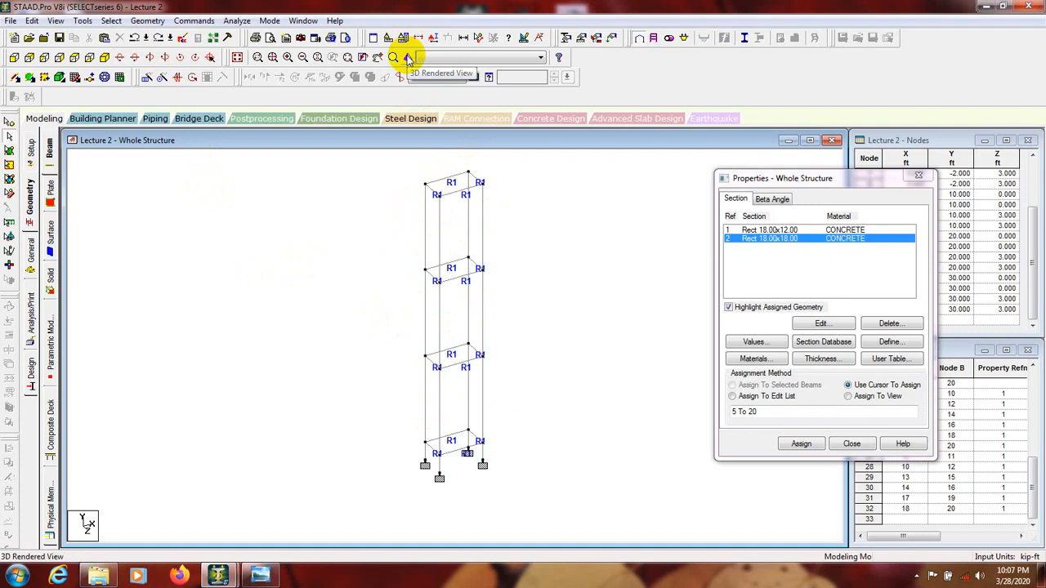
# Step: Open the 3D rendered view and examine how the beams and the columns without a section are rendered
pyautogui.click(150, 21)
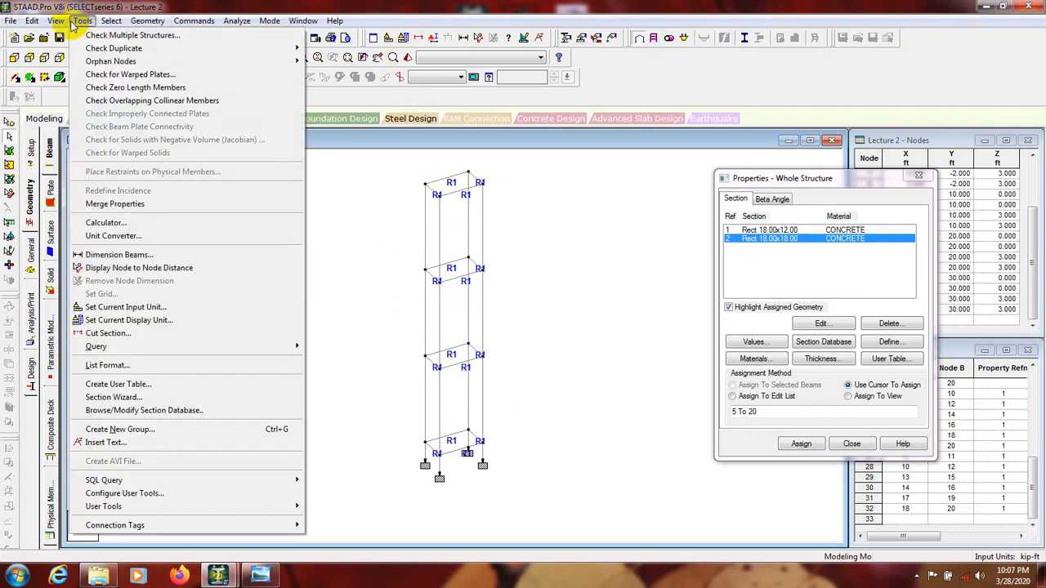
pyautogui.moveTo(56, 21)
pyautogui.click(83, 280)
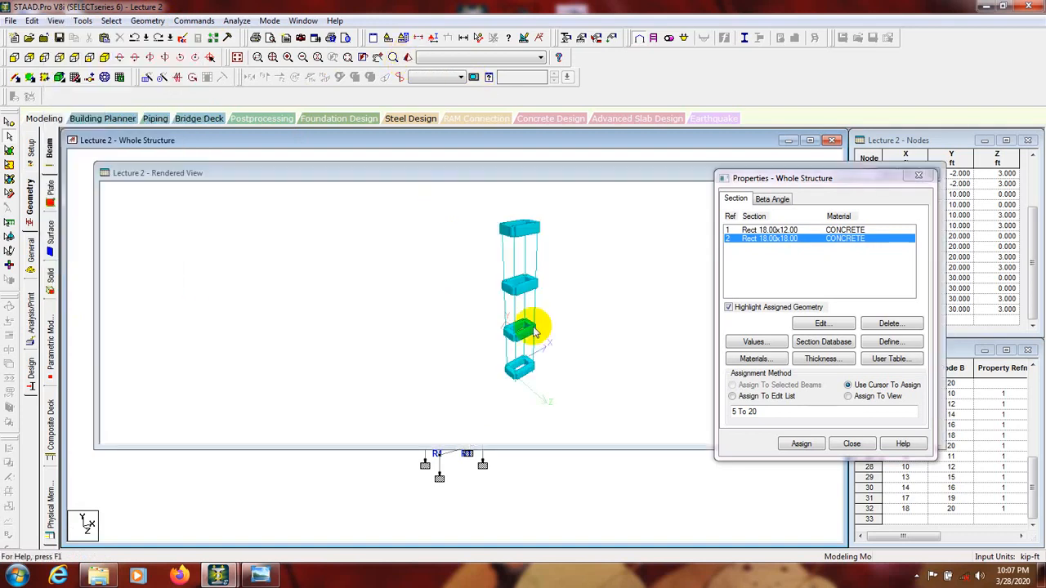
pyautogui.moveTo(532, 327); pyautogui.dragTo(516, 286)
pyautogui.scroll(4, 517, 286)
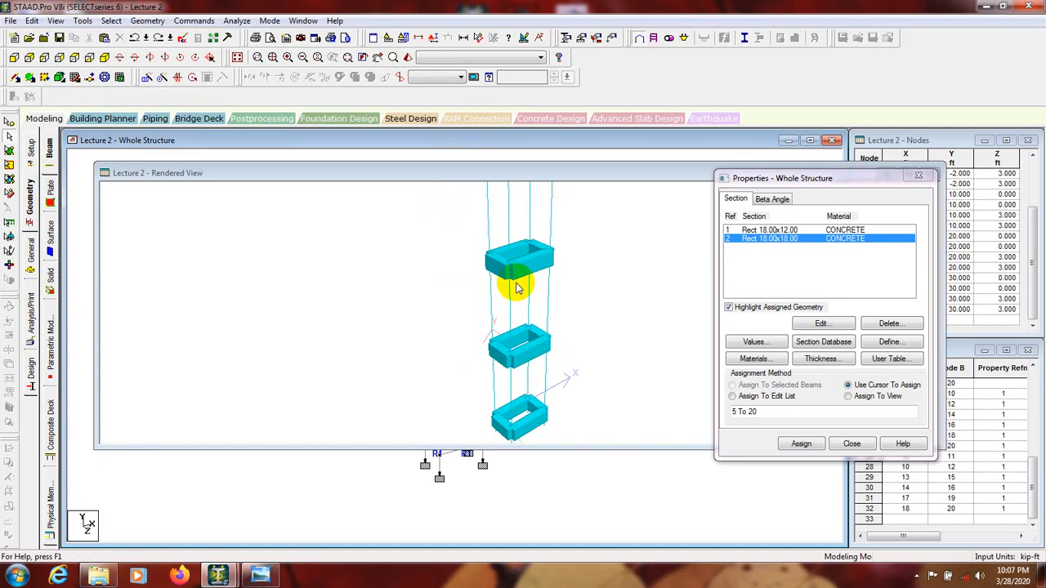
pyautogui.scroll(-5, 517, 286)
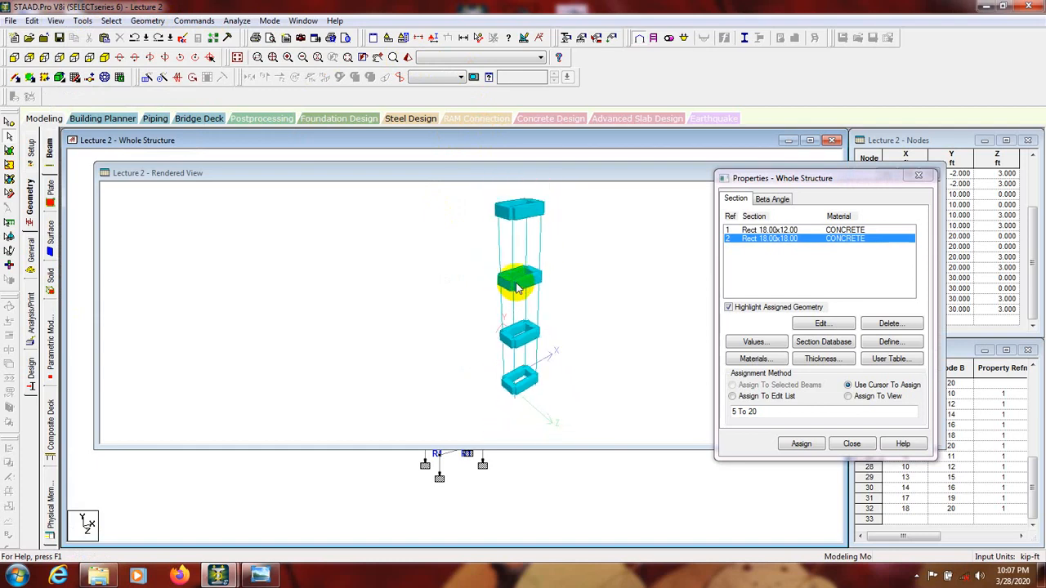
pyautogui.moveTo(517, 286); pyautogui.dragTo(553, 291)
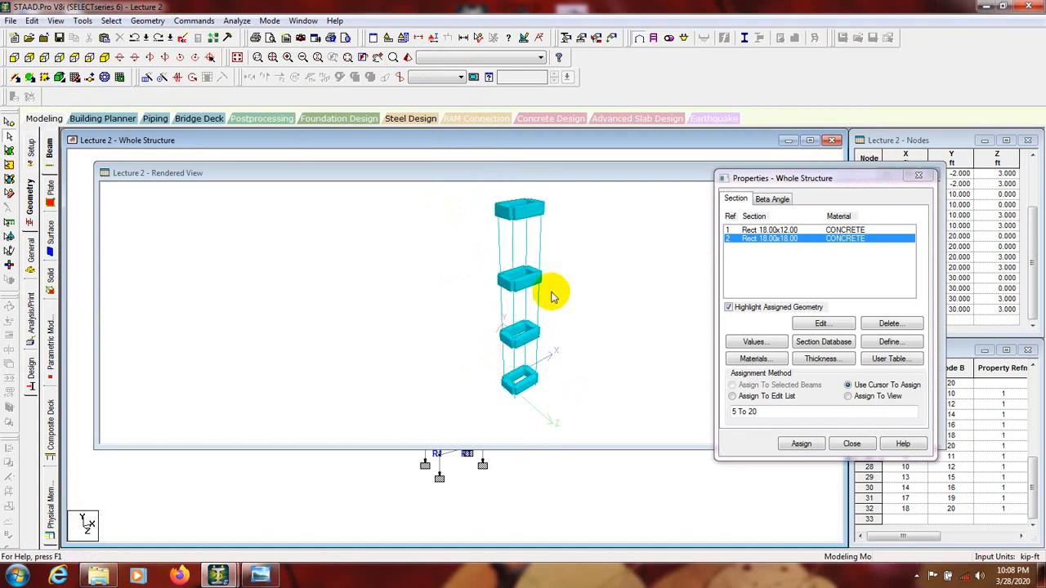
# Step: Close the rendered view and let Auto Save save the file
pyautogui.click(663, 172)
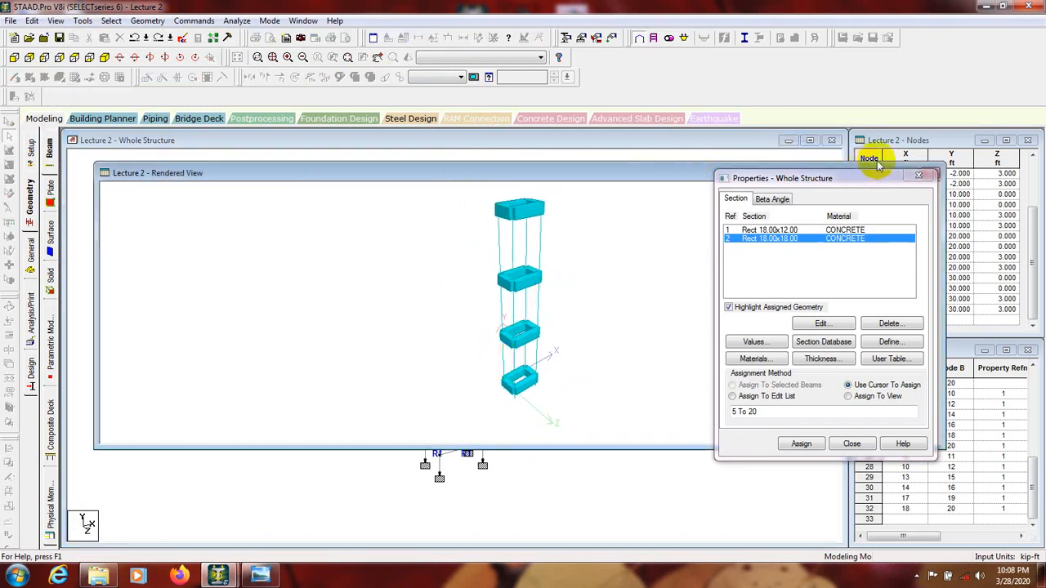
pyautogui.moveTo(594, 173); pyautogui.dragTo(475, 152)
pyautogui.click(812, 154)
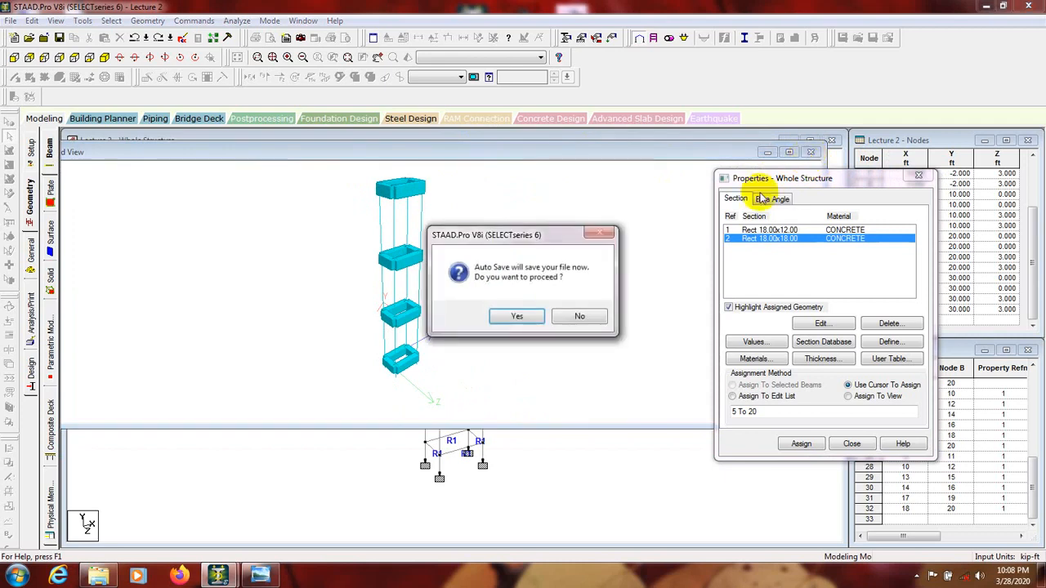
pyautogui.click(518, 315)
pyautogui.click(440, 304)
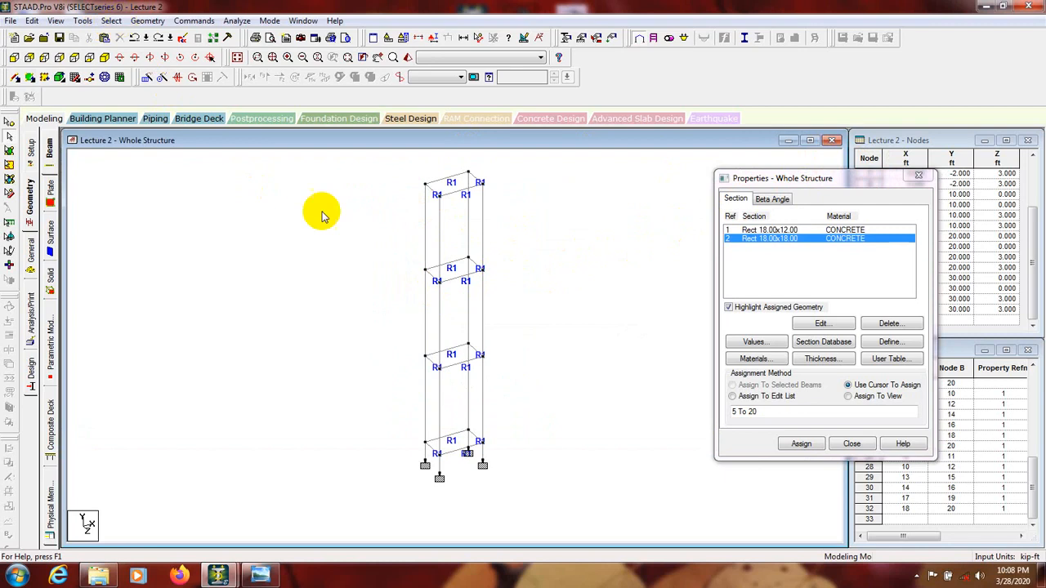
# Step: Select all members parallel to Y, assign Rect 18.00x18.00 to them, and close the section properties
pyautogui.click(112, 20)
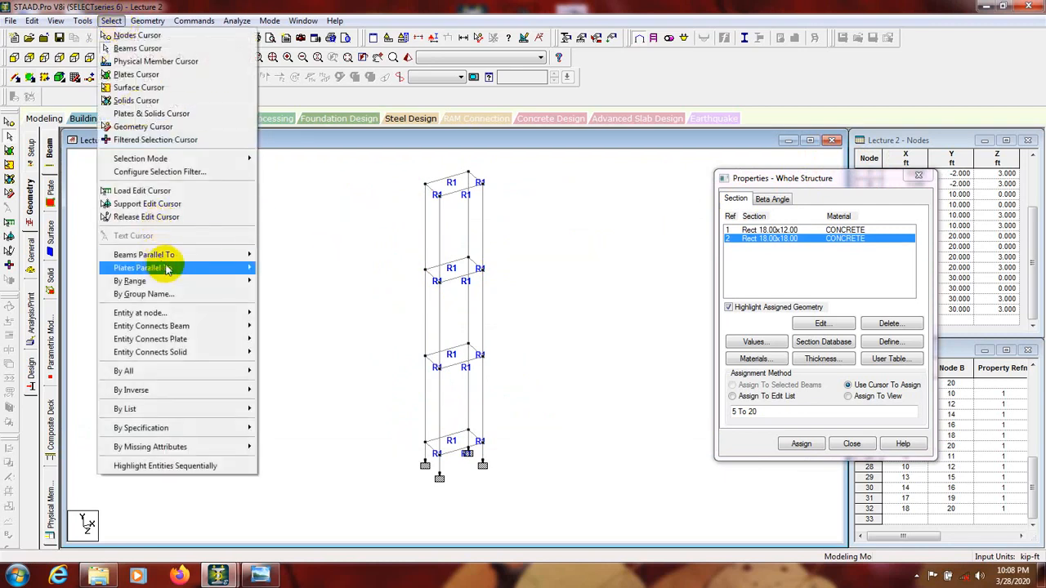
pyautogui.moveTo(217, 259)
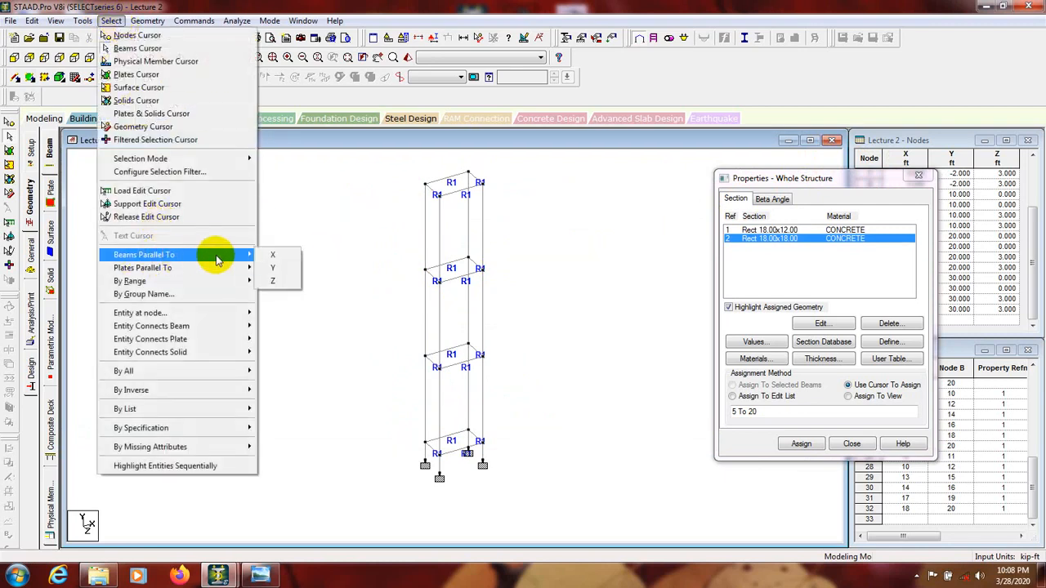
pyautogui.click(272, 270)
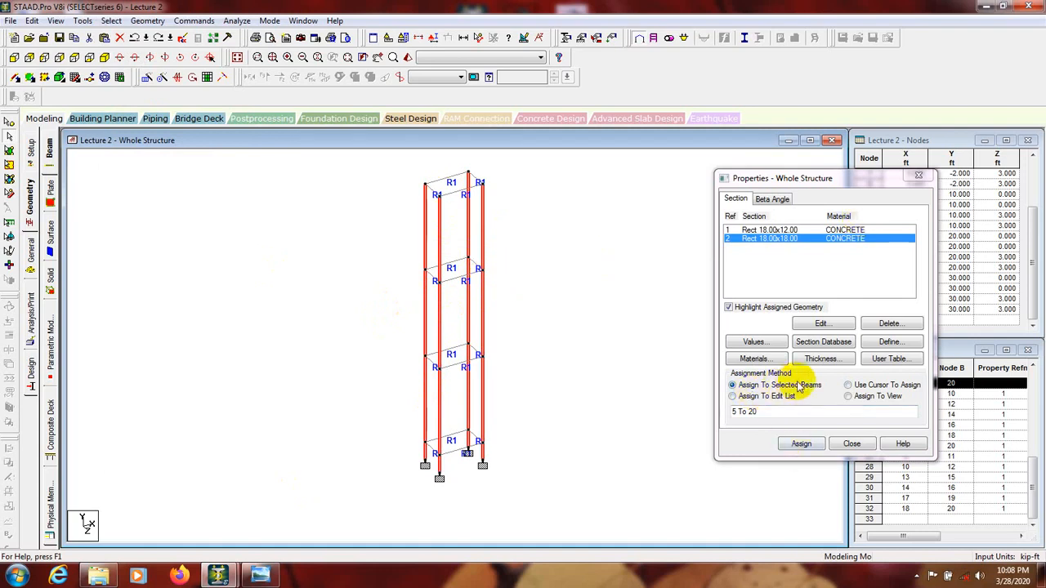
pyautogui.click(801, 443)
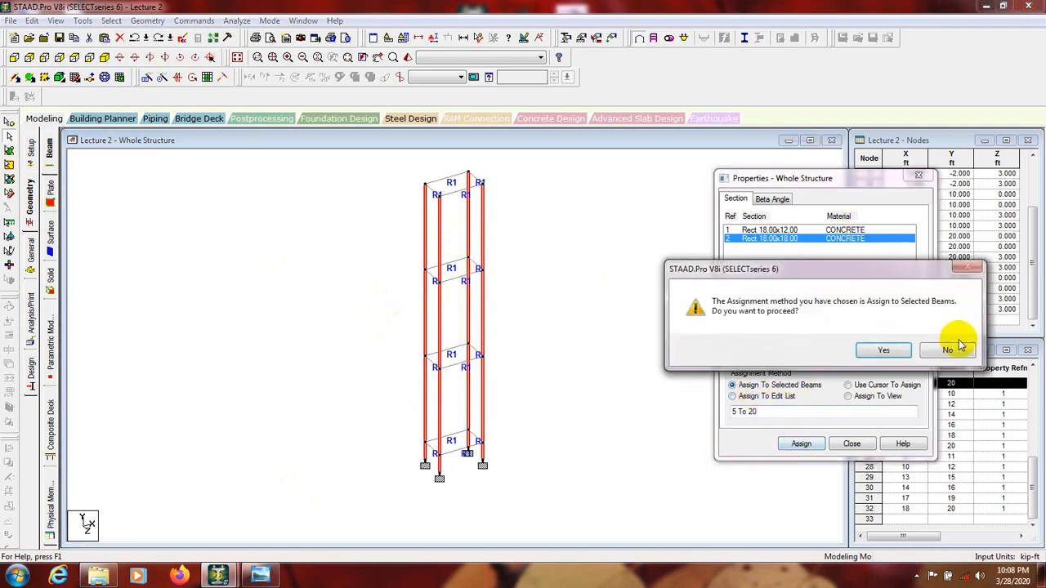
pyautogui.click(883, 350)
pyautogui.click(854, 444)
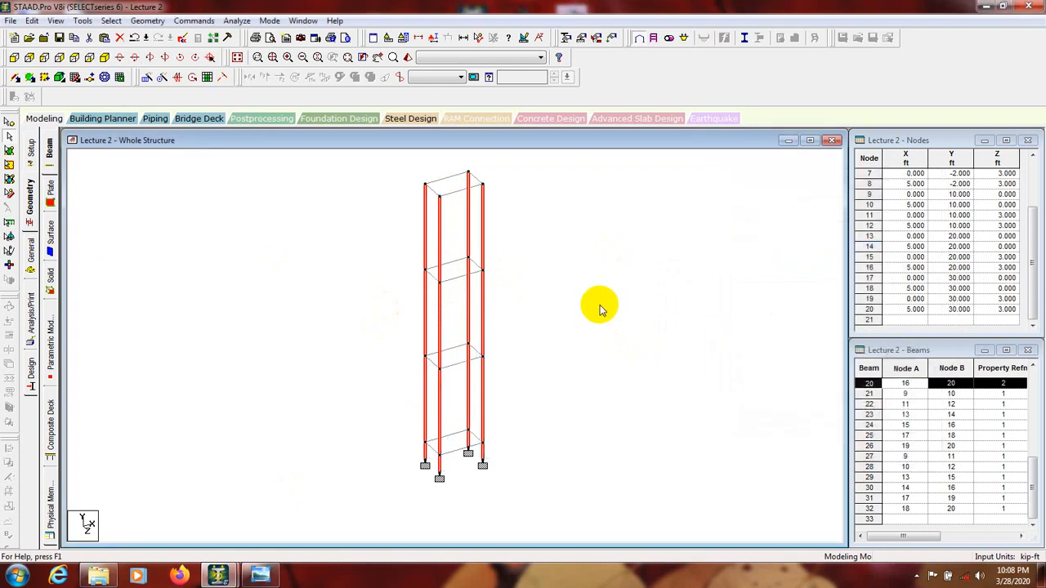
# Step: Inspect the frame's beams and columns in the 3D rendered view, then close that view
pyautogui.click(408, 57)
pyautogui.scroll(5, 536, 307)
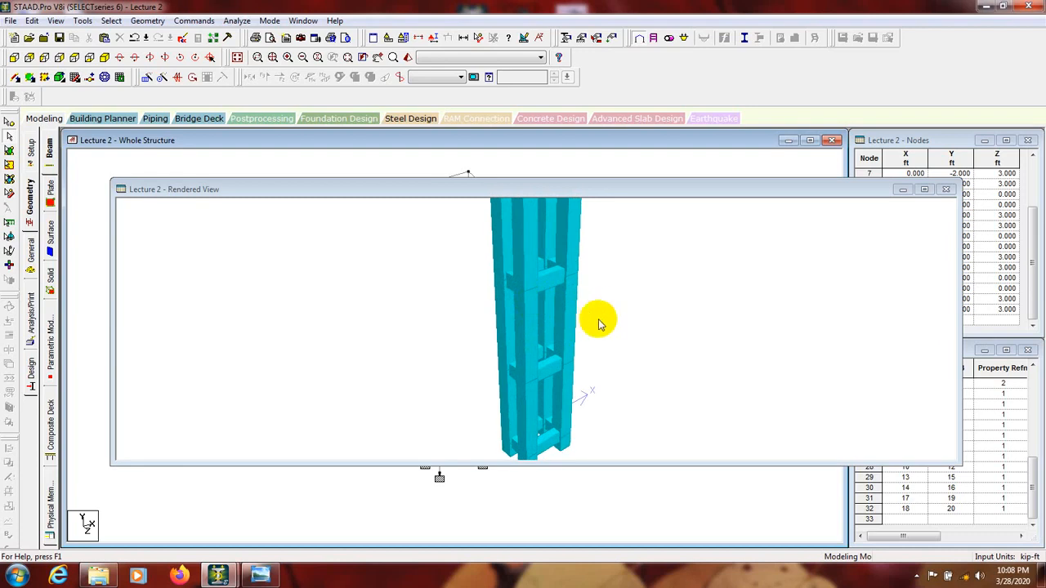
pyautogui.moveTo(600, 319); pyautogui.dragTo(531, 359)
pyautogui.click(946, 190)
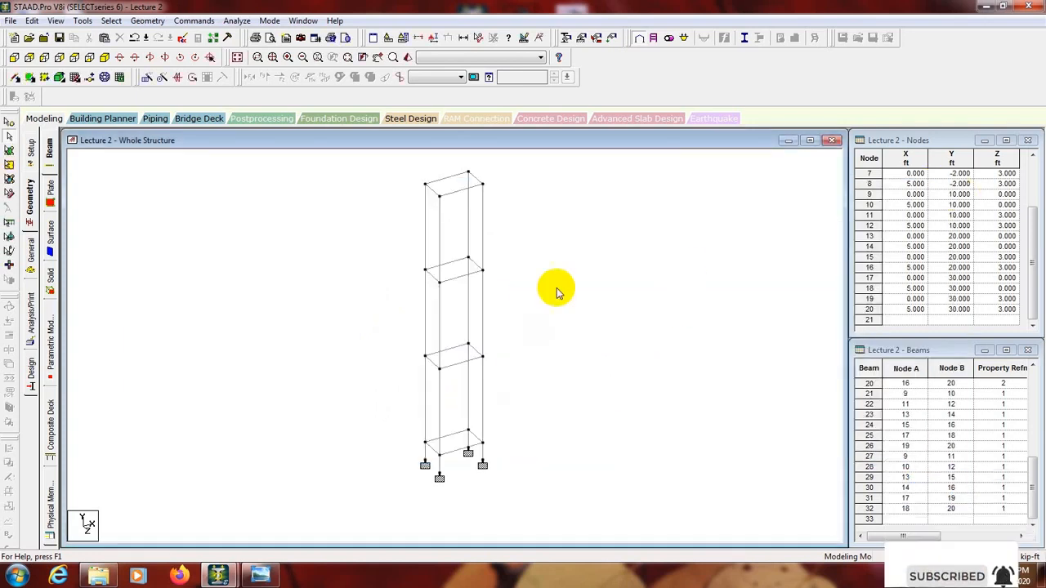